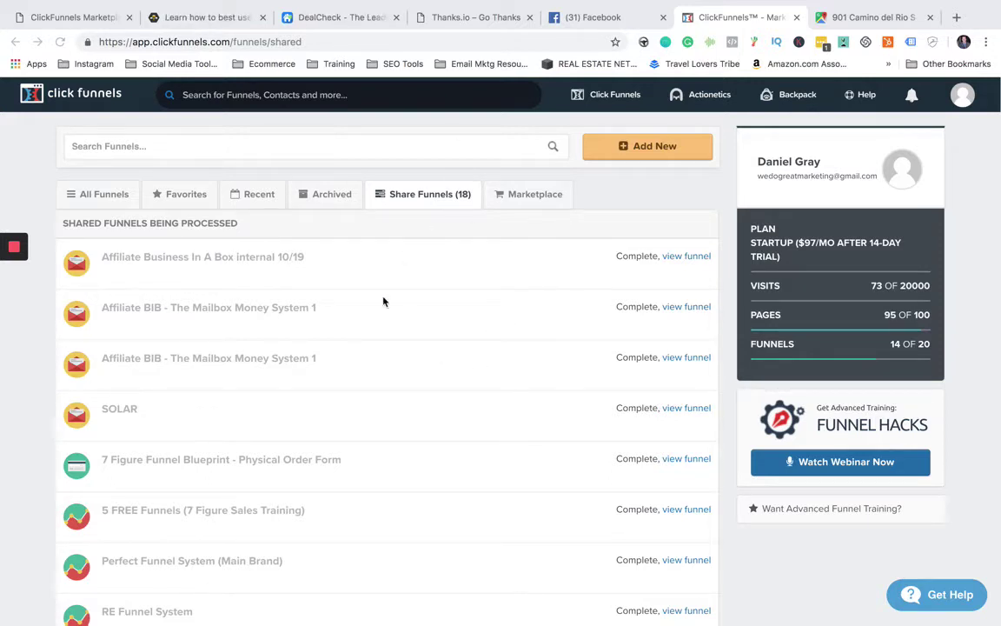
Step: Reload the list of shared funnels and examine its entries down to RE Property Site #2
scroll(440, 356, down, 5)
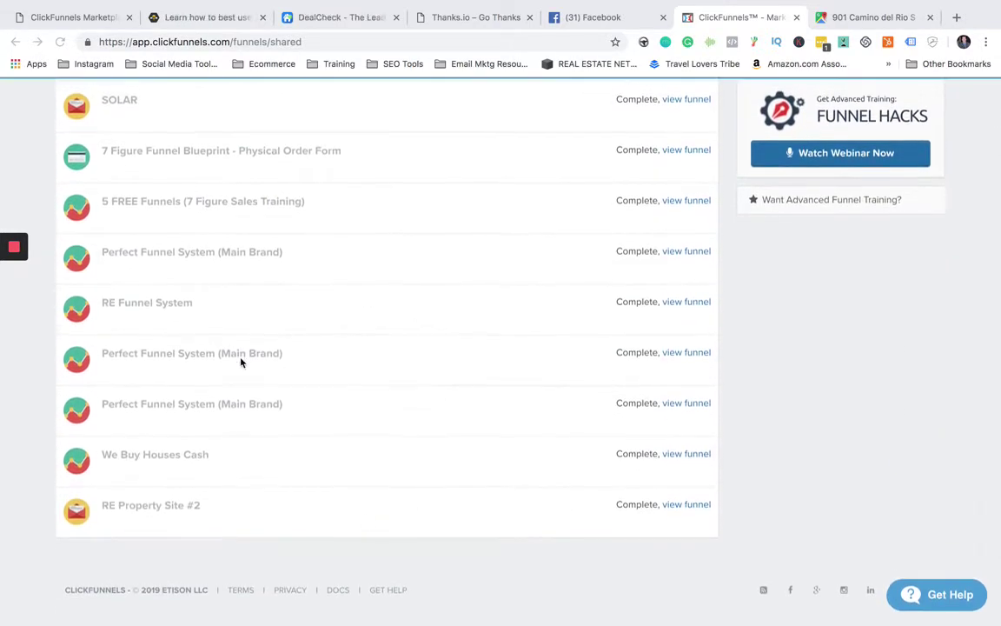
scroll(241, 363, up, 5)
click(434, 196)
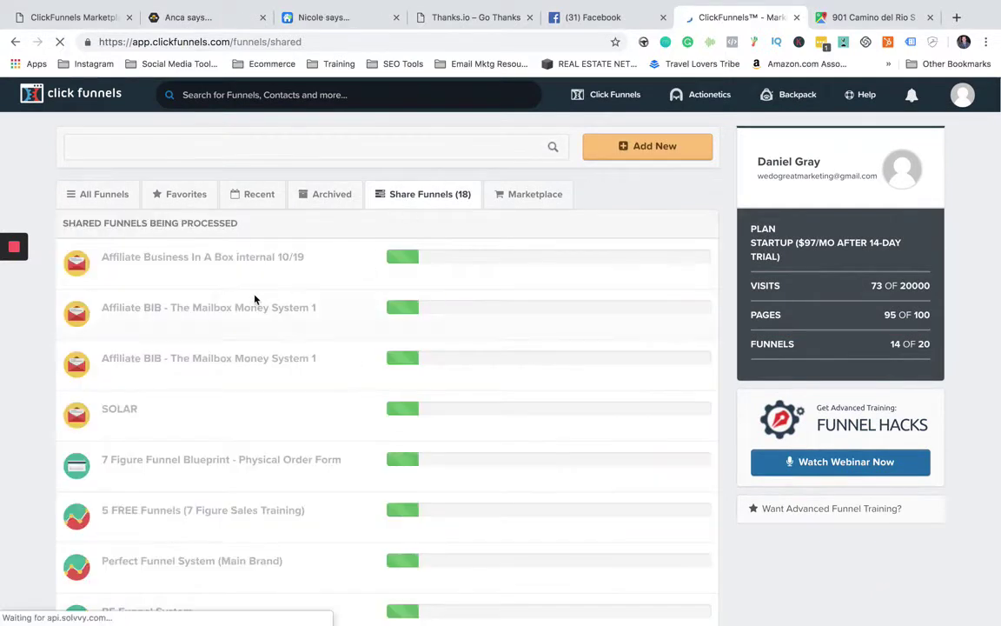
scroll(335, 344, down, 4)
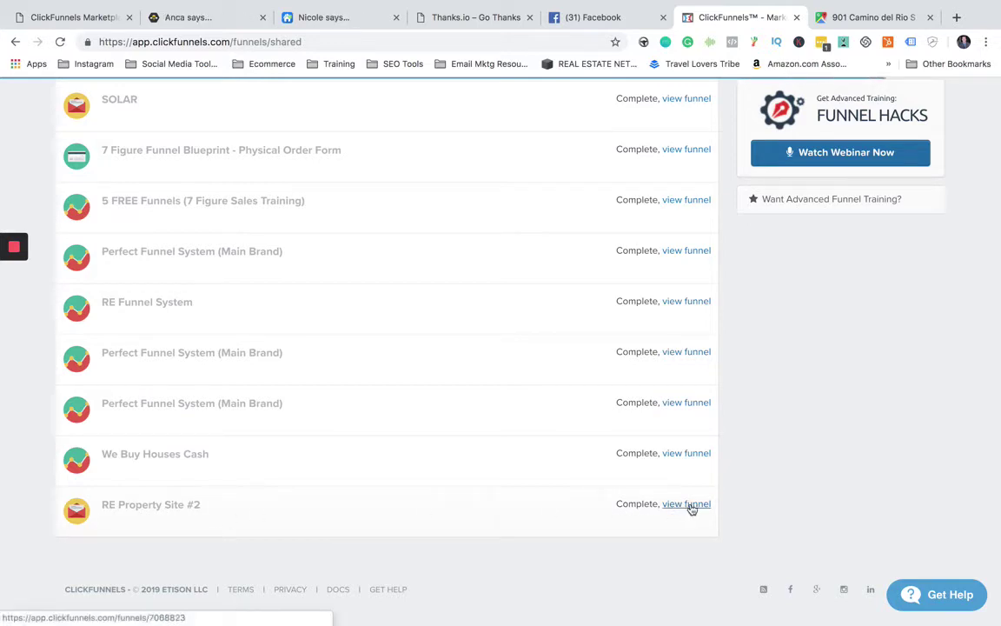
scroll(451, 422, up, 4)
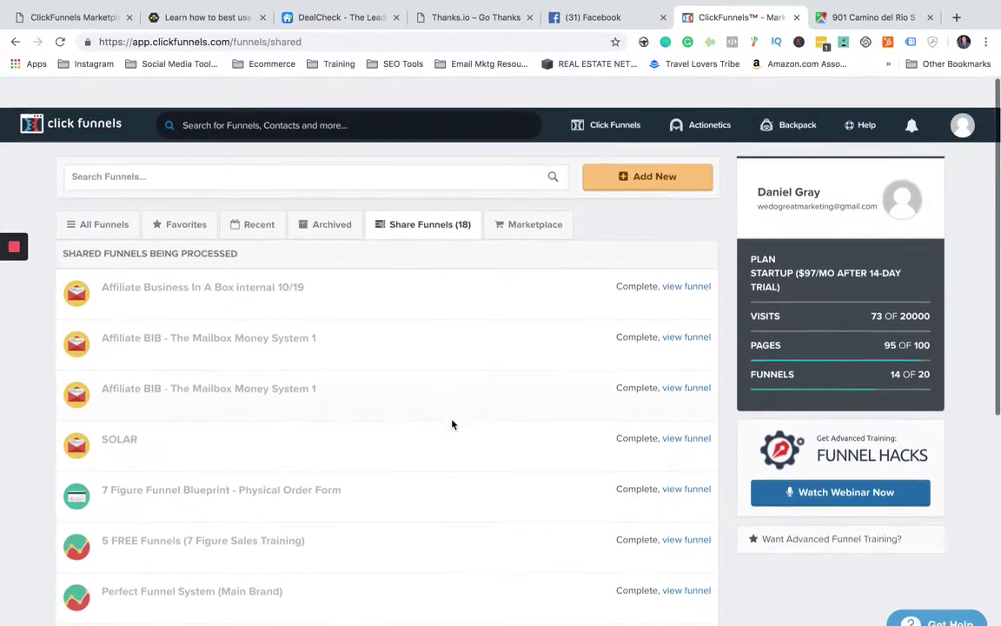
Step: Show all funnels and open the Property Site #4 funnel from the Real Estate group
click(101, 201)
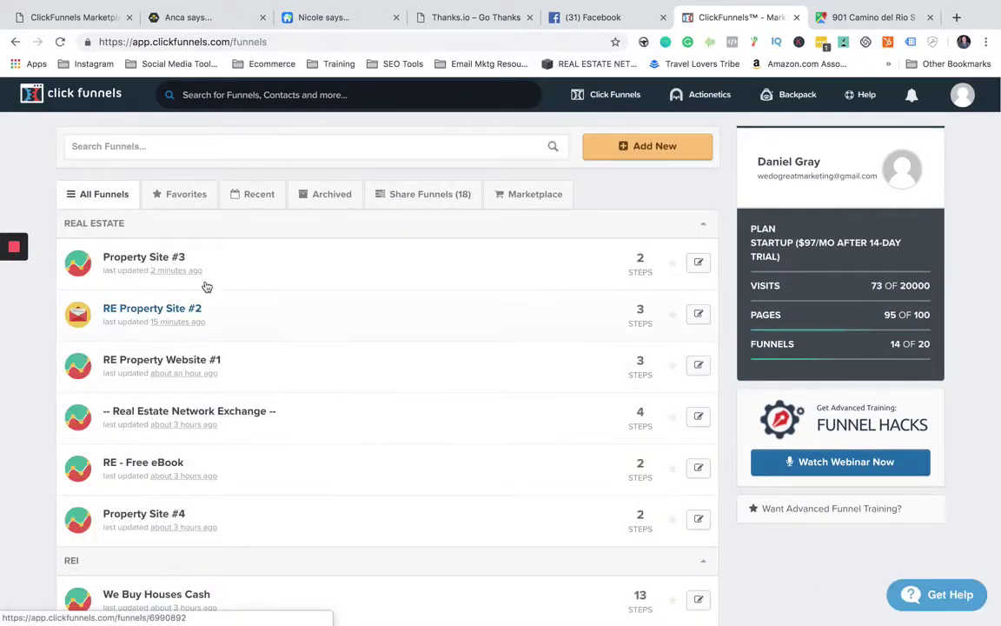
click(159, 516)
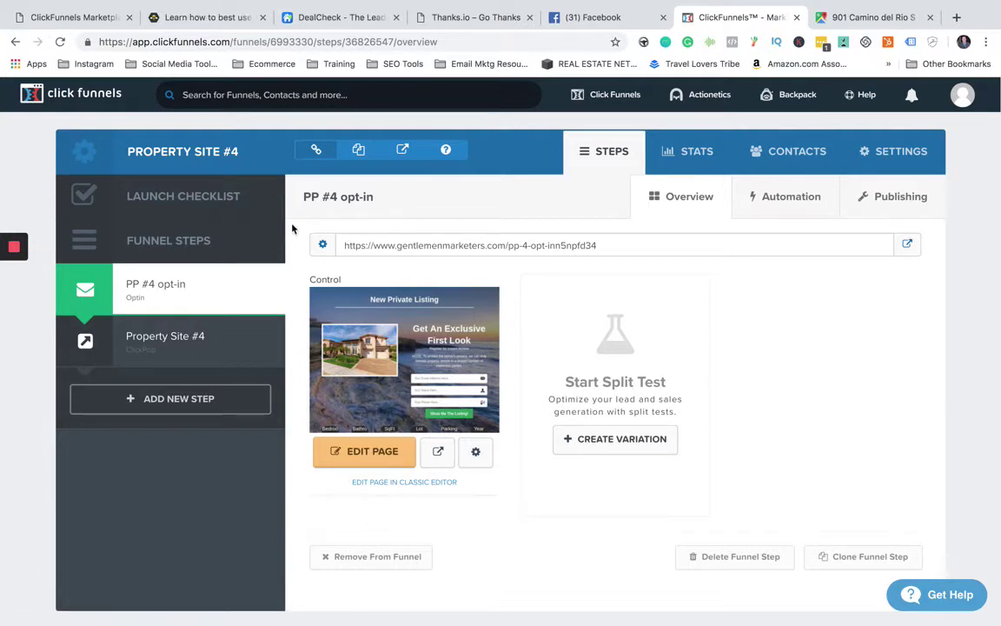
Step: Examine the domain choices and the path in the funnel-wide settings of Property Site #4
click(878, 154)
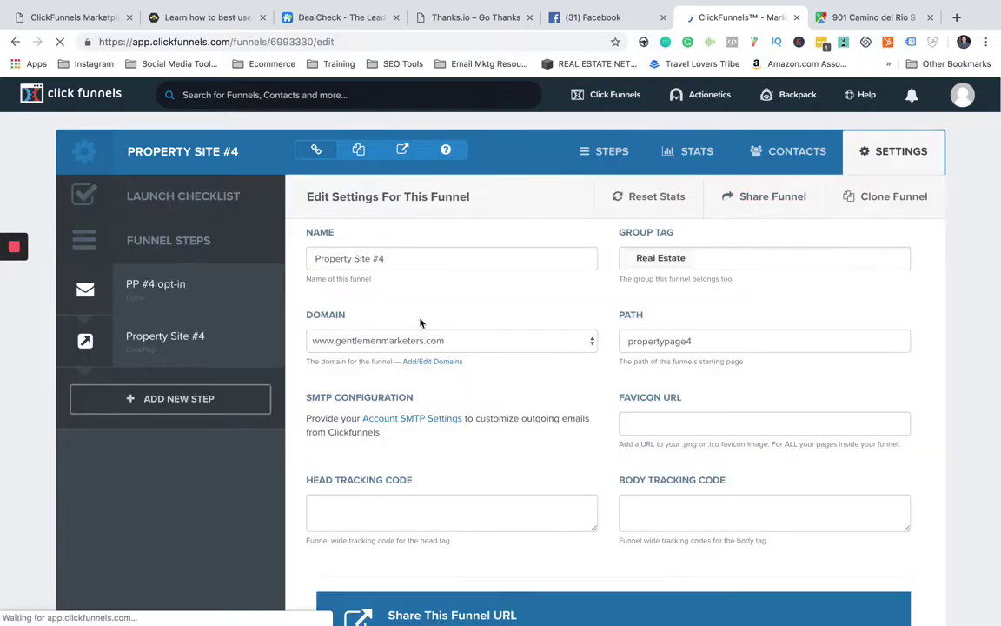
click(454, 346)
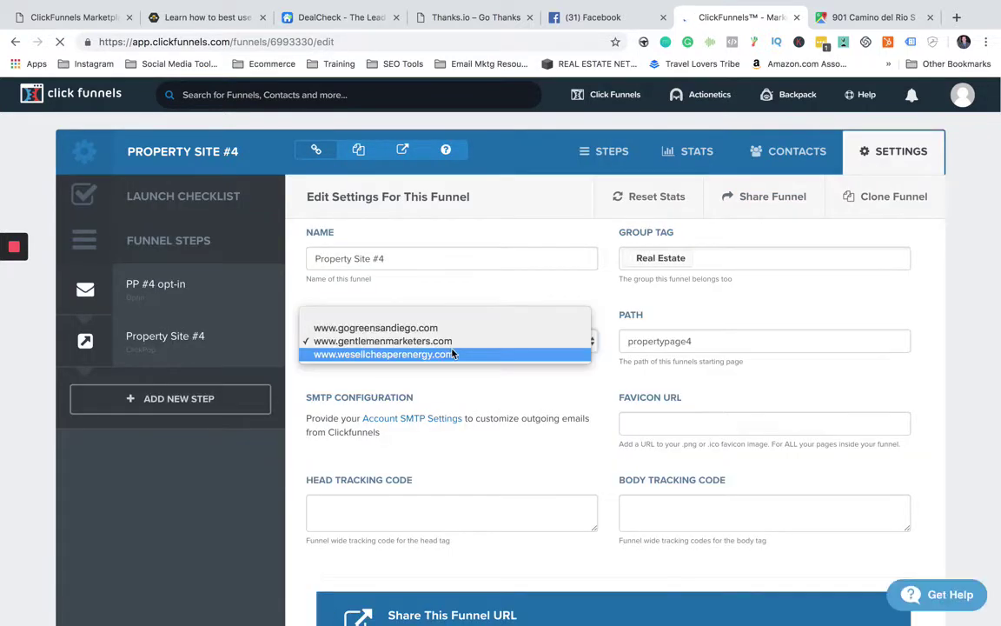
click(512, 290)
double_click(706, 344)
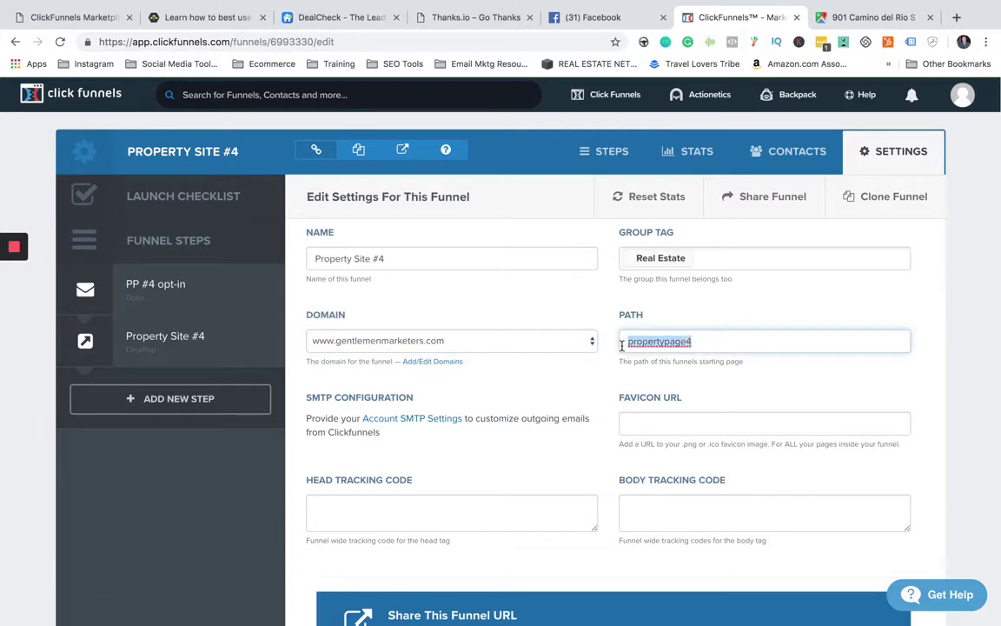
click(648, 326)
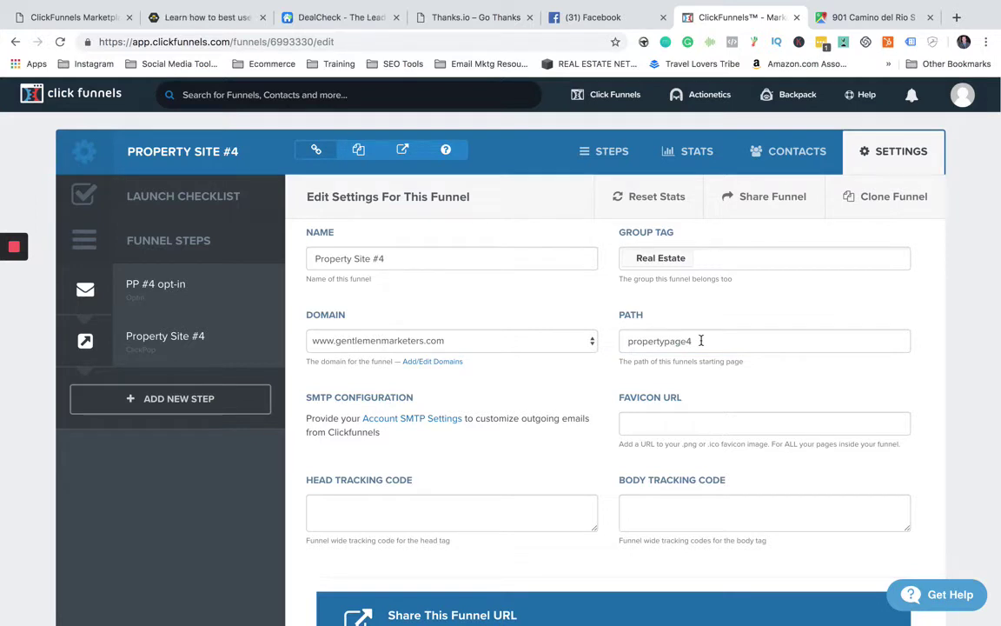
drag(702, 341, 630, 340)
click(608, 308)
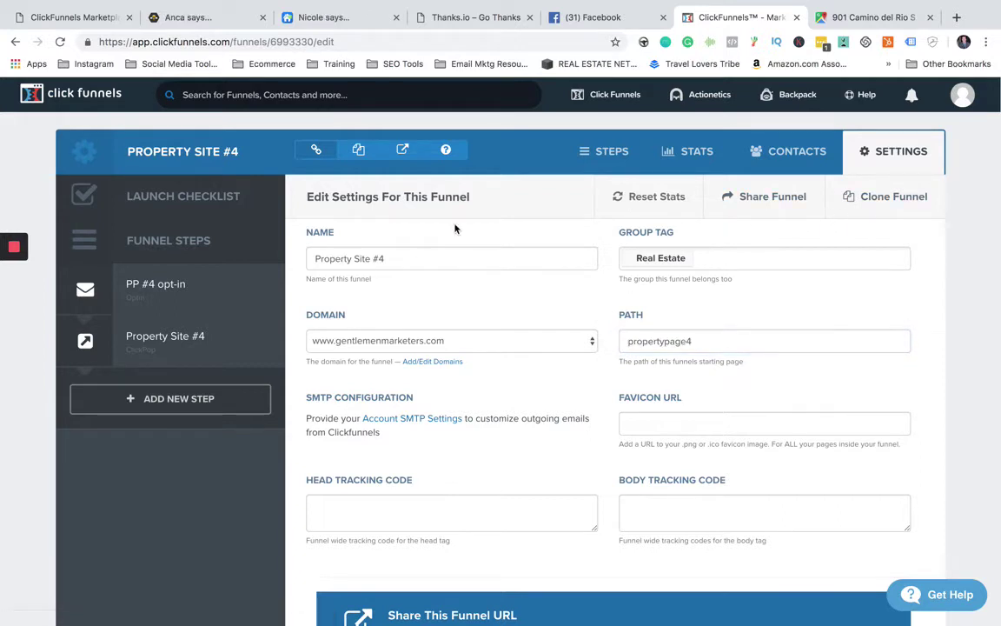
Step: Examine the path in the publishing settings of the PP #4 opt-in funnel step
click(165, 287)
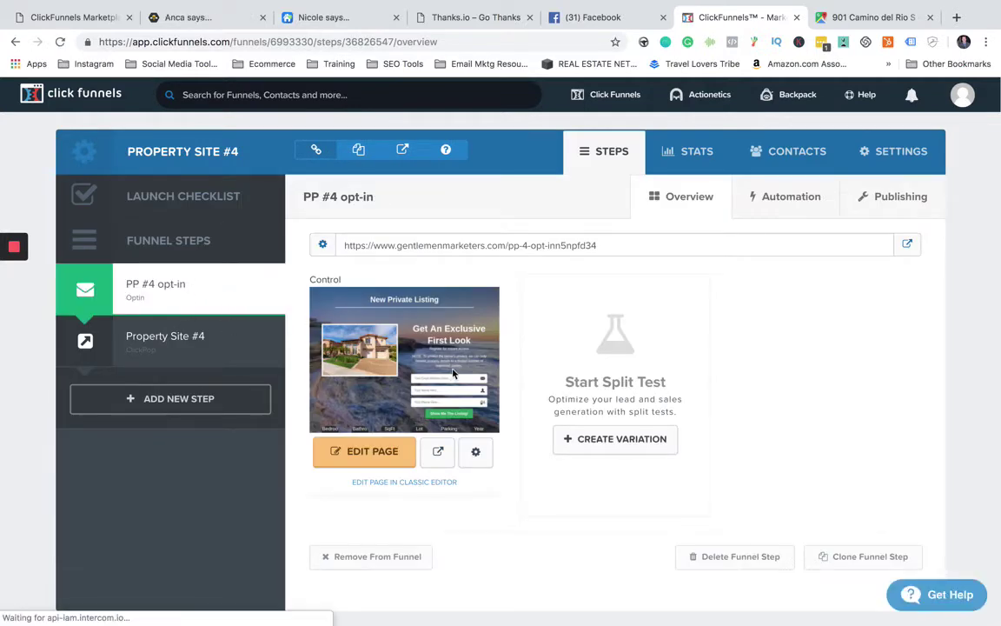
click(887, 195)
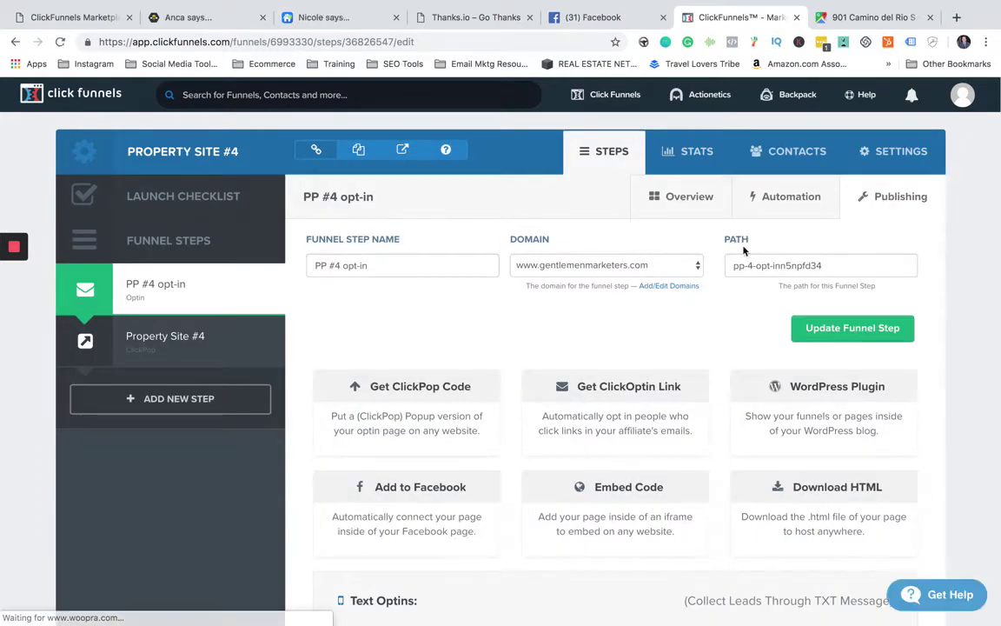
drag(832, 267, 729, 265)
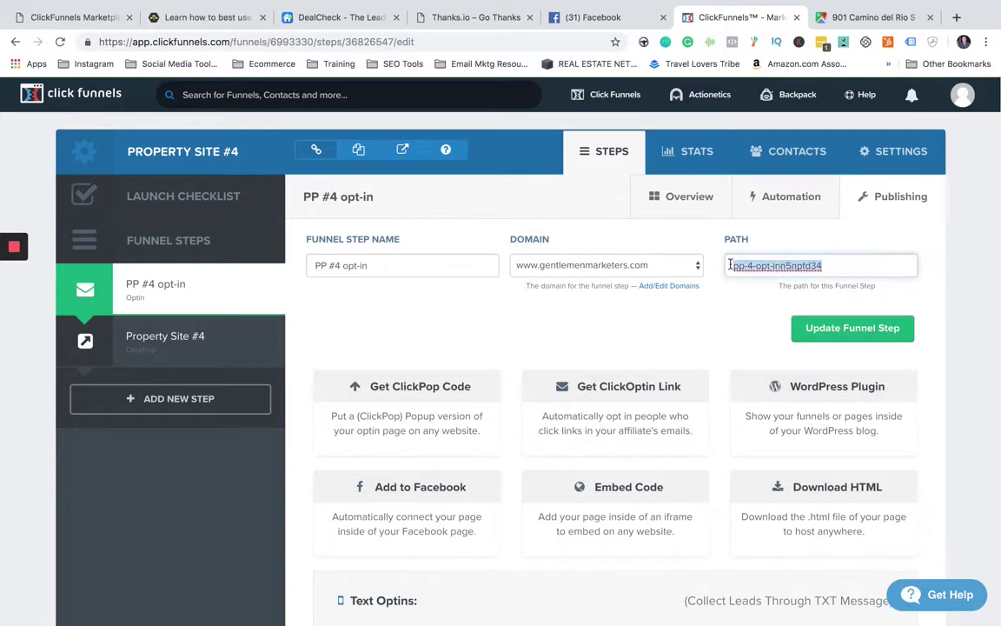
click(728, 308)
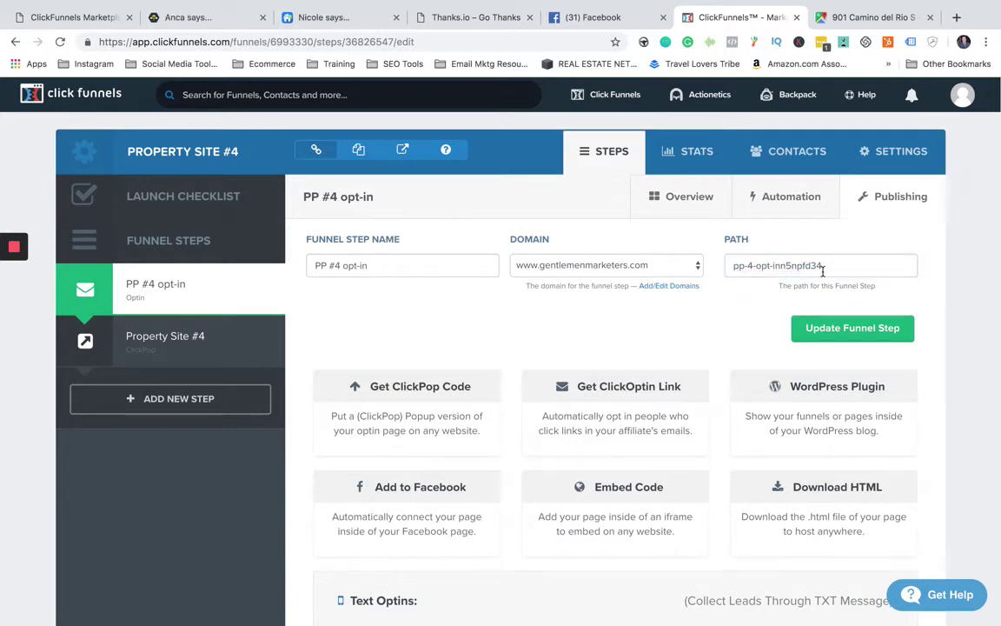
drag(826, 267, 732, 266)
click(723, 323)
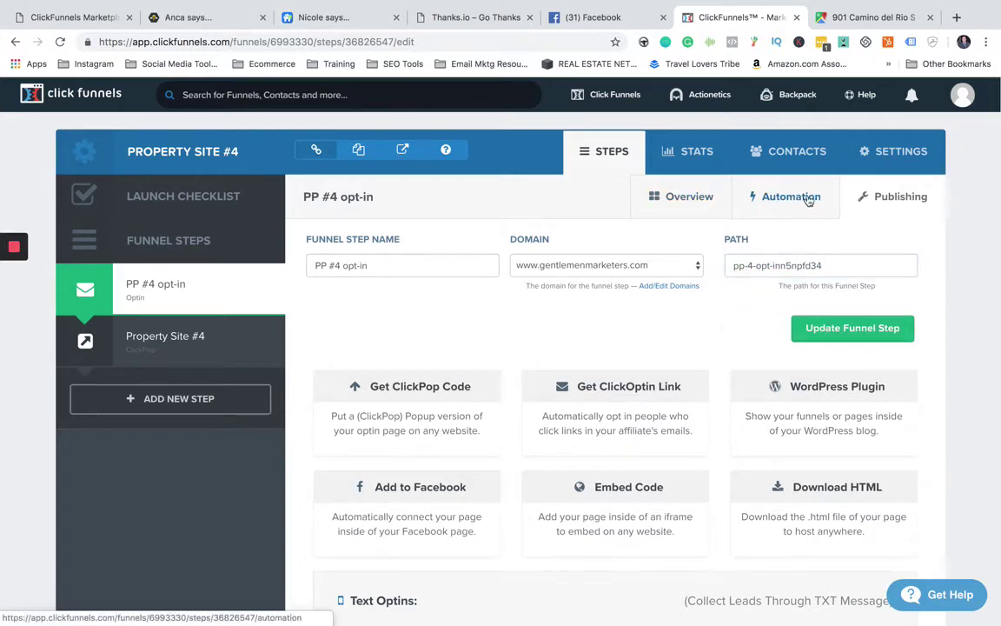
Step: Check the contacts and the page statistics of the Property Site #4 funnel
click(796, 153)
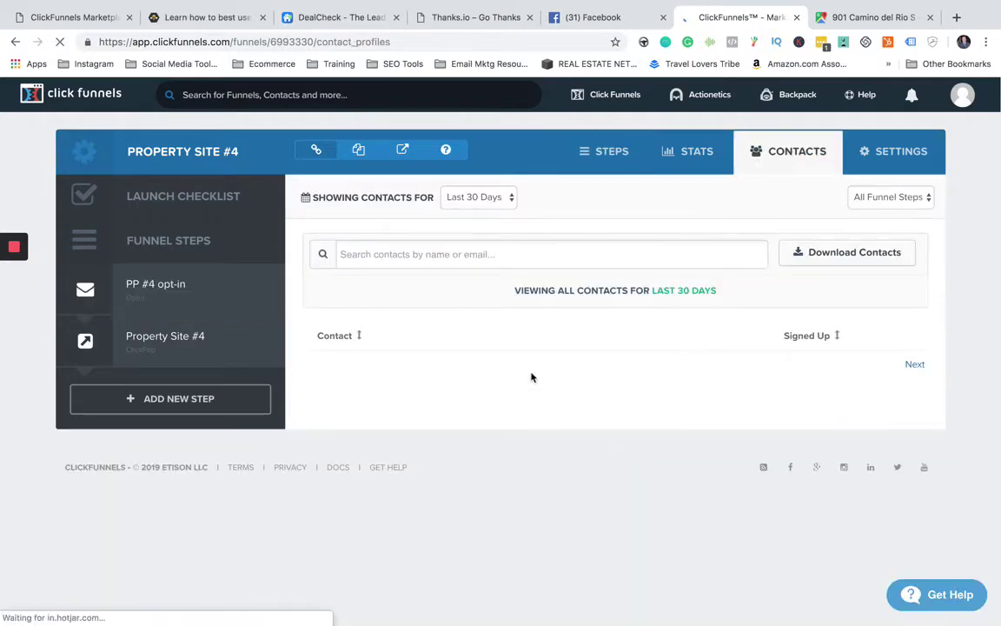
click(697, 153)
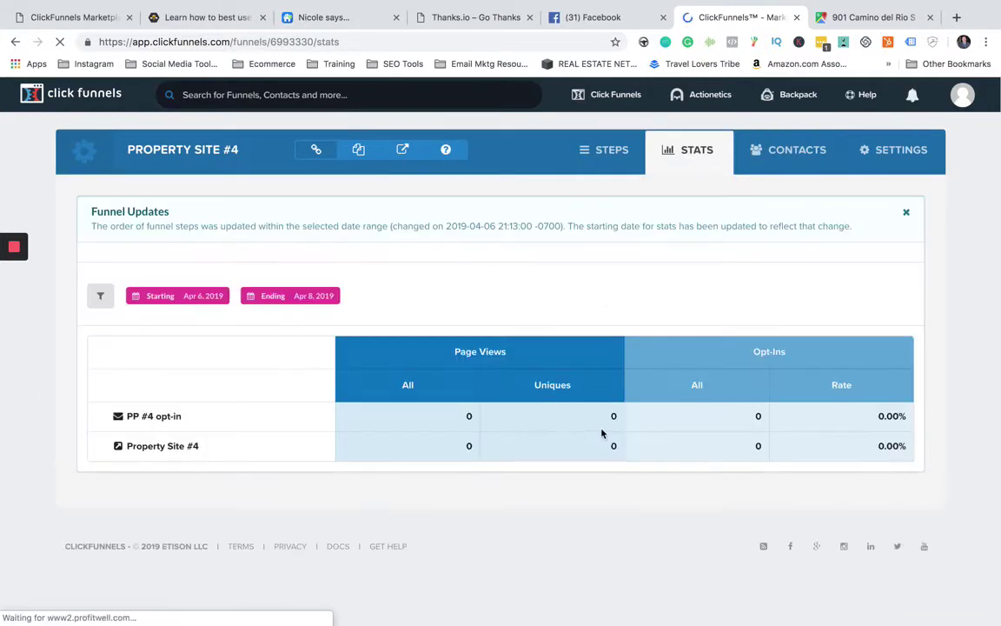
Step: Return to the funnel steps and open the PP #4 opt-in page in the page editor
click(611, 152)
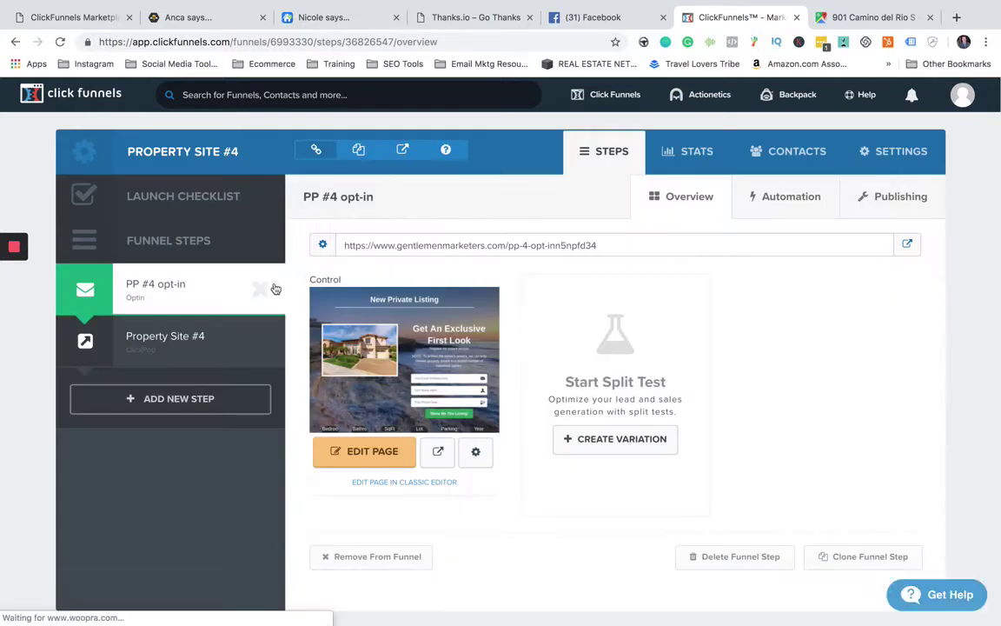
click(360, 457)
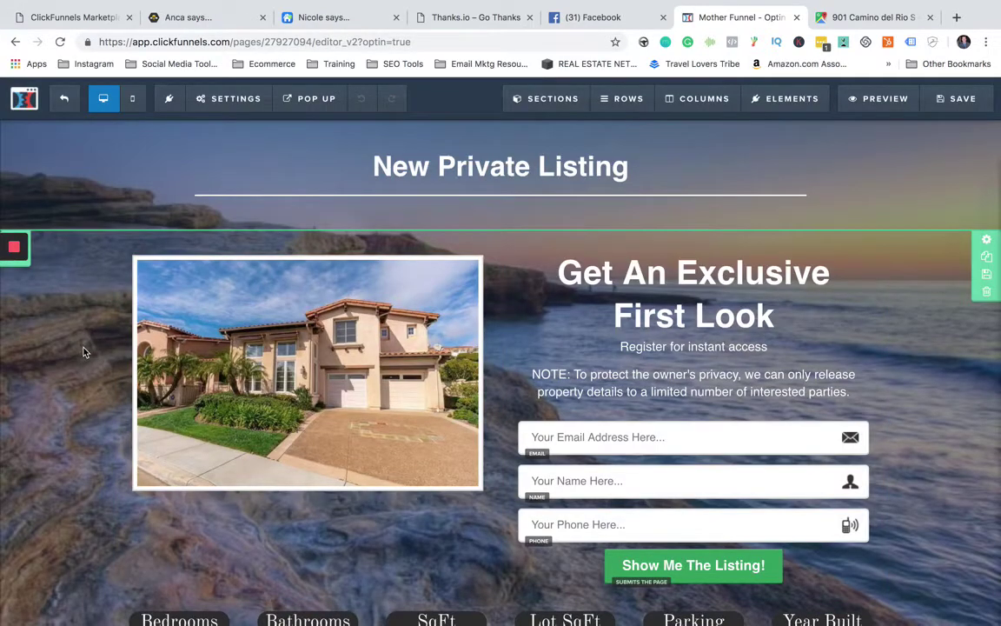
scroll(85, 351, down, 1)
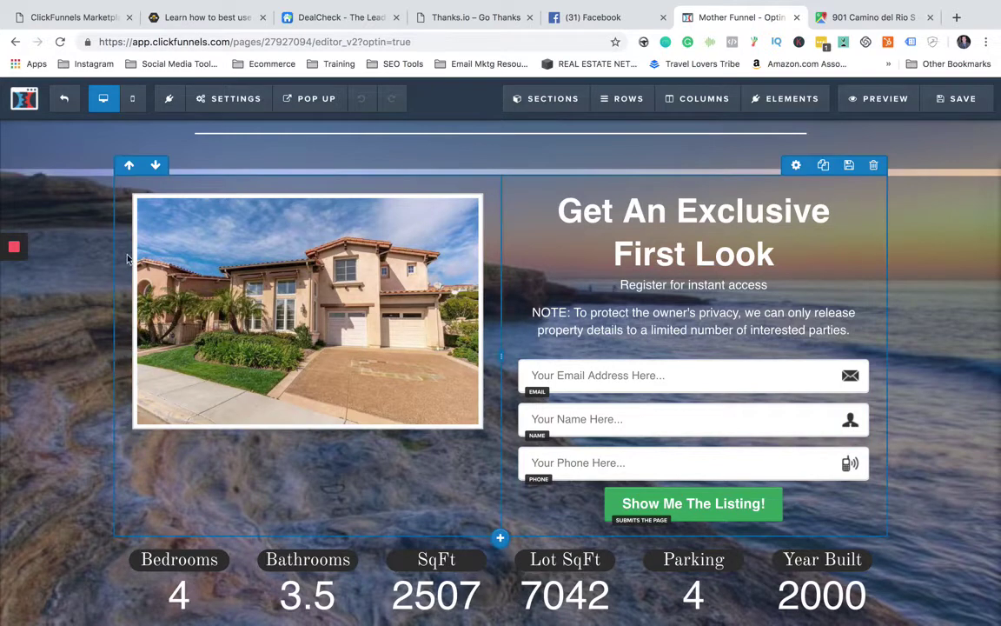
Step: Examine the image settings and the available border themes for the house photo, and leave the image settings
click(337, 324)
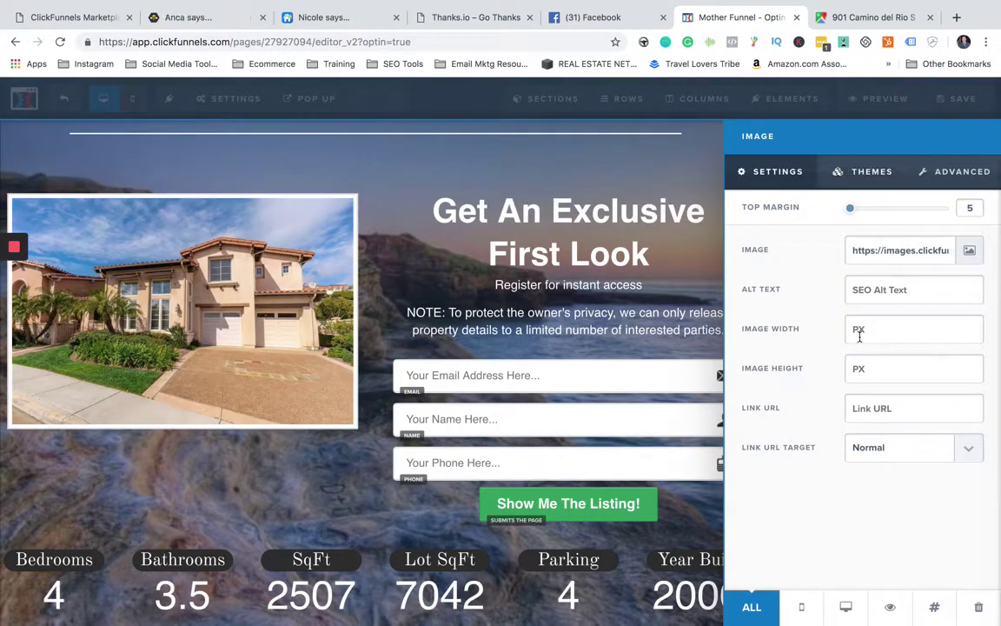
click(860, 173)
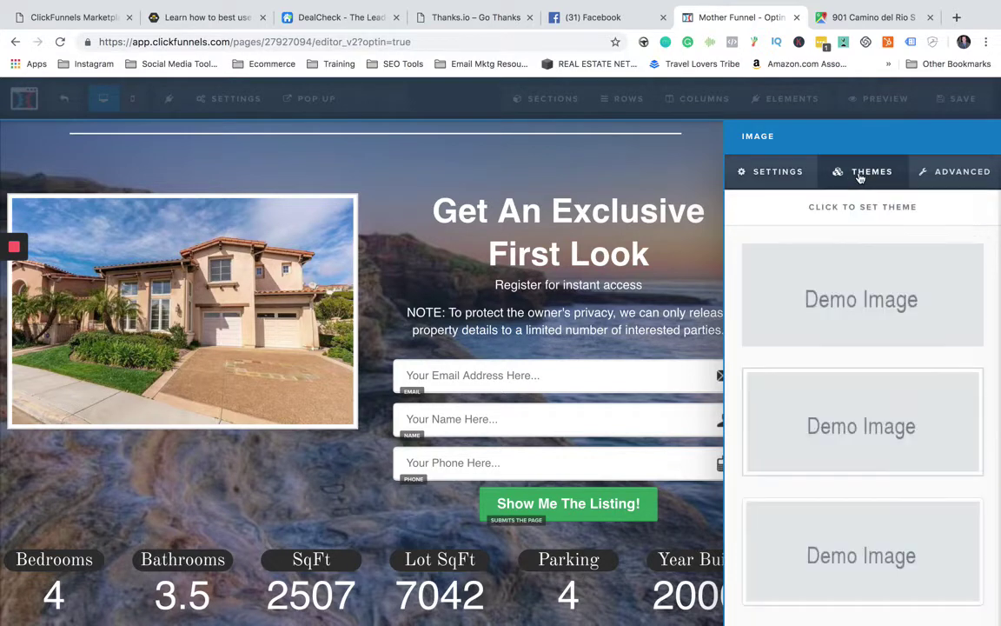
scroll(861, 304, down, 2)
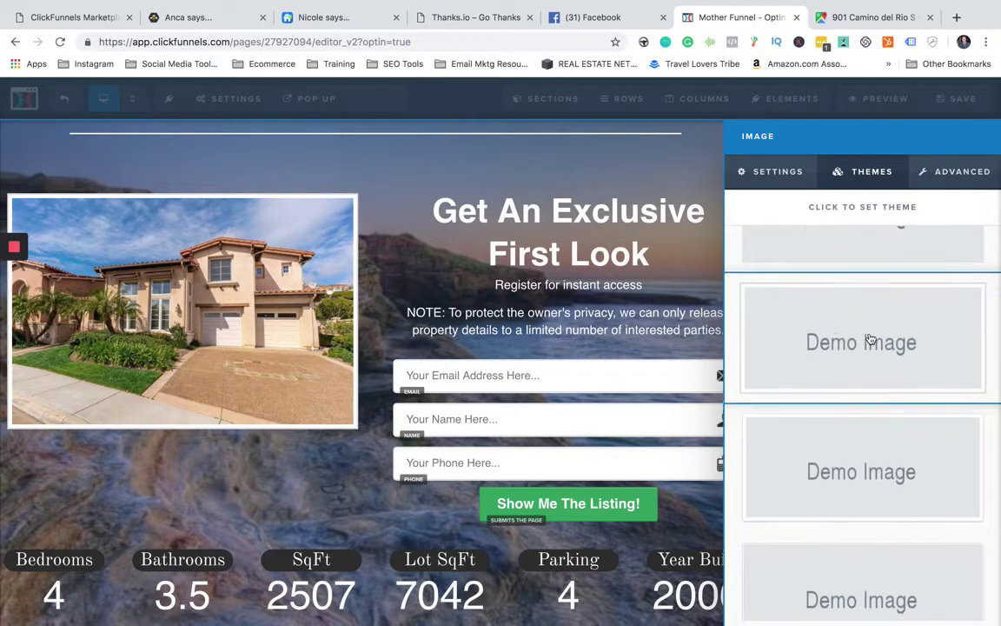
scroll(869, 339, down, 2)
scroll(874, 351, up, 2)
scroll(873, 355, down, 2)
scroll(875, 357, up, 2)
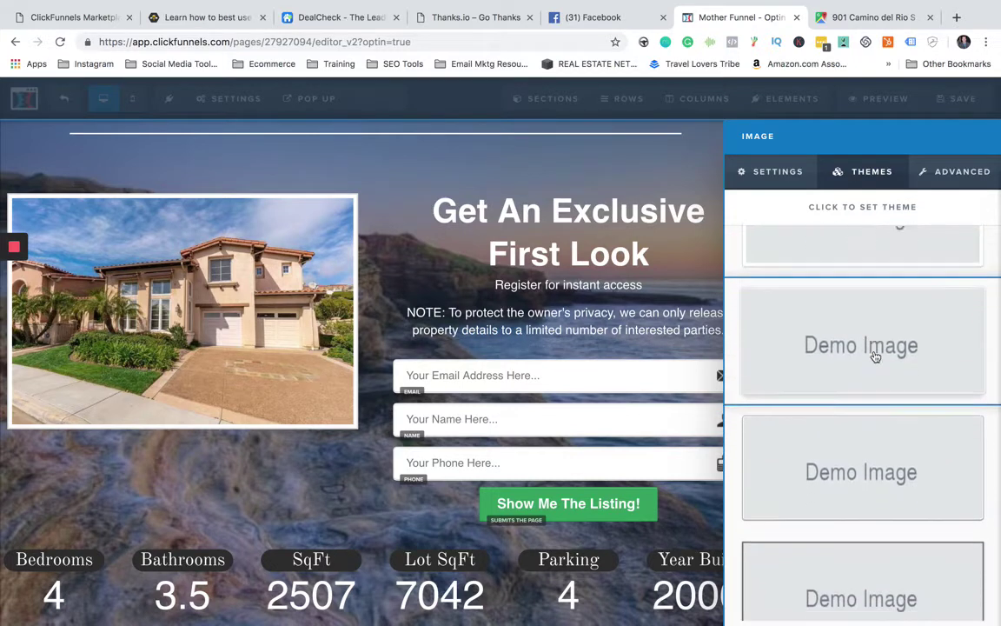
scroll(869, 357, down, 5)
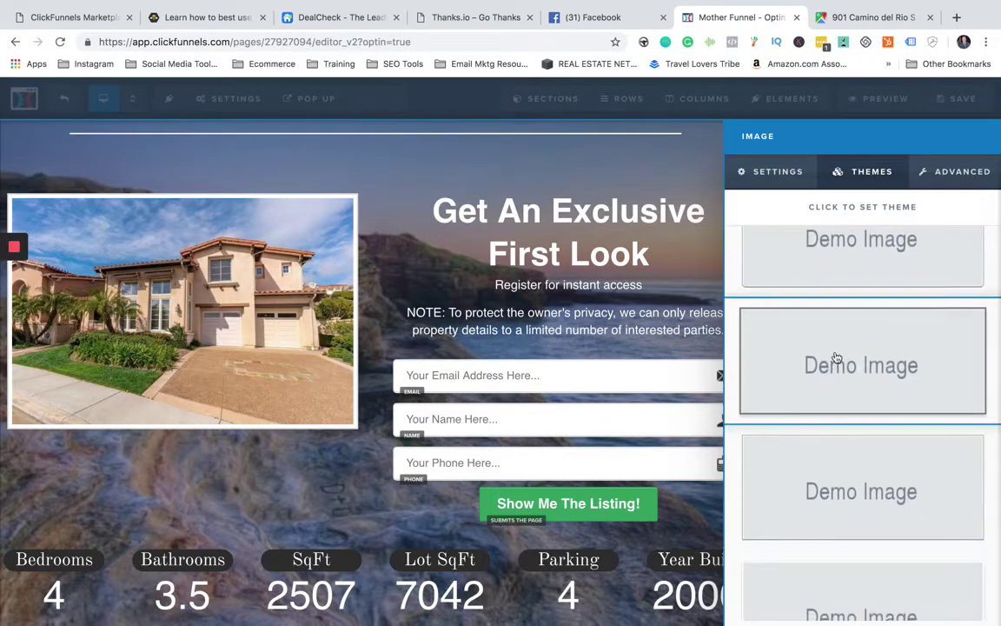
scroll(861, 360, down, 3)
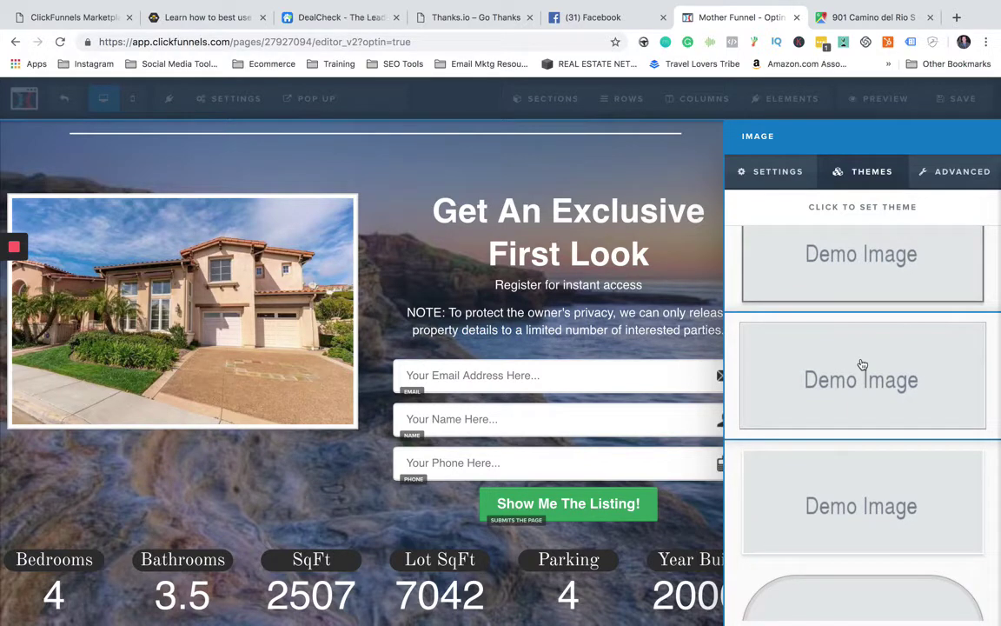
scroll(862, 364, down, 4)
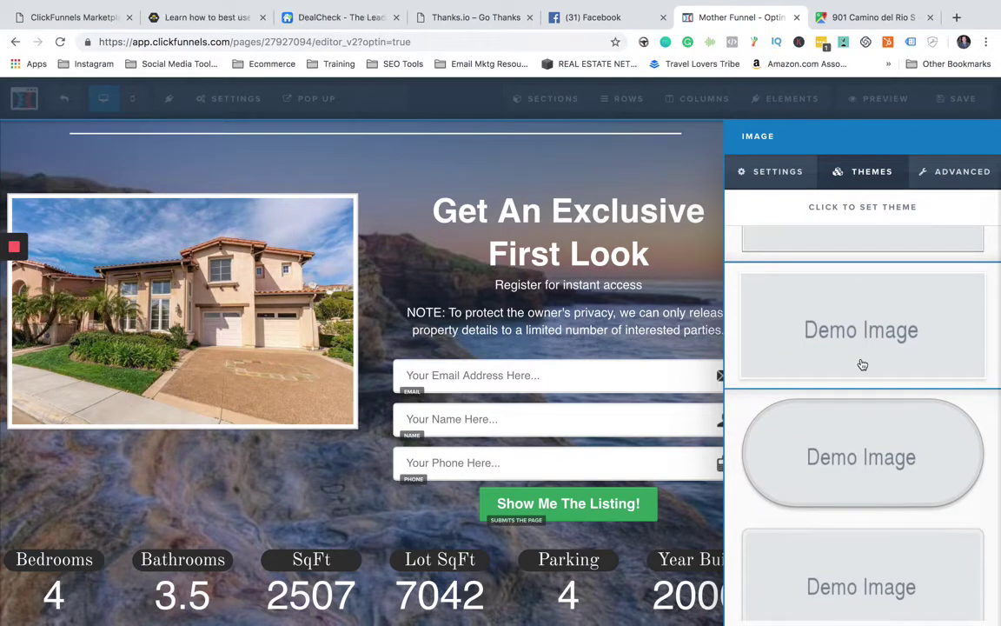
scroll(862, 364, down, 3)
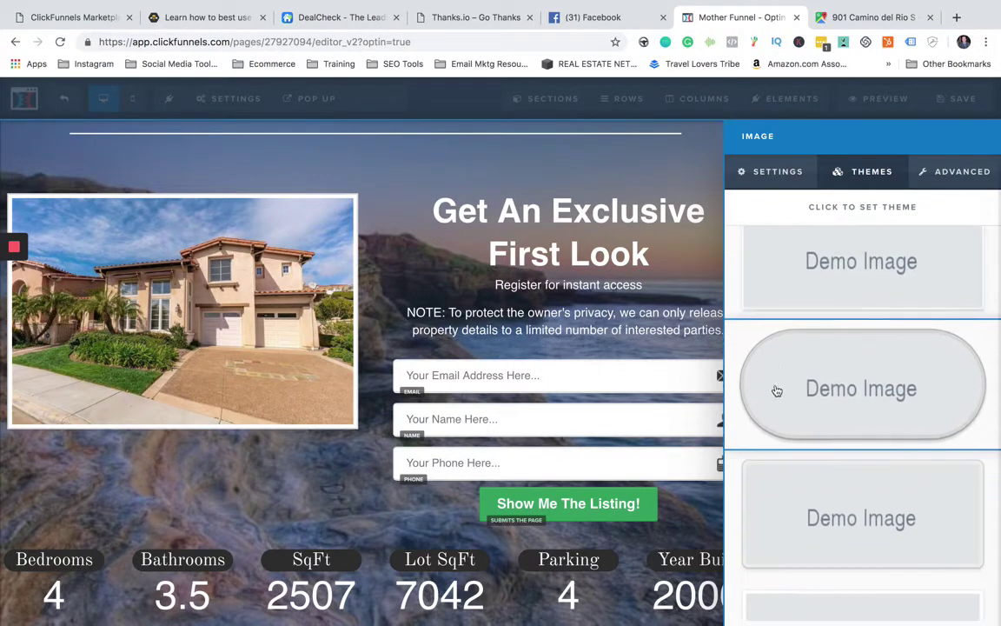
scroll(859, 387, down, 1)
scroll(858, 387, down, 5)
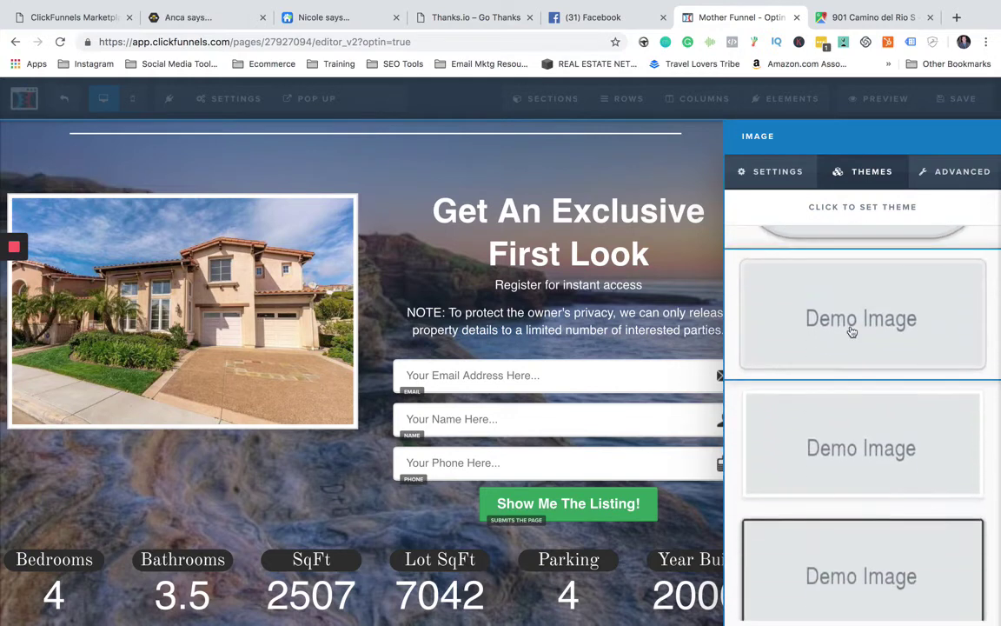
scroll(852, 332, down, 2)
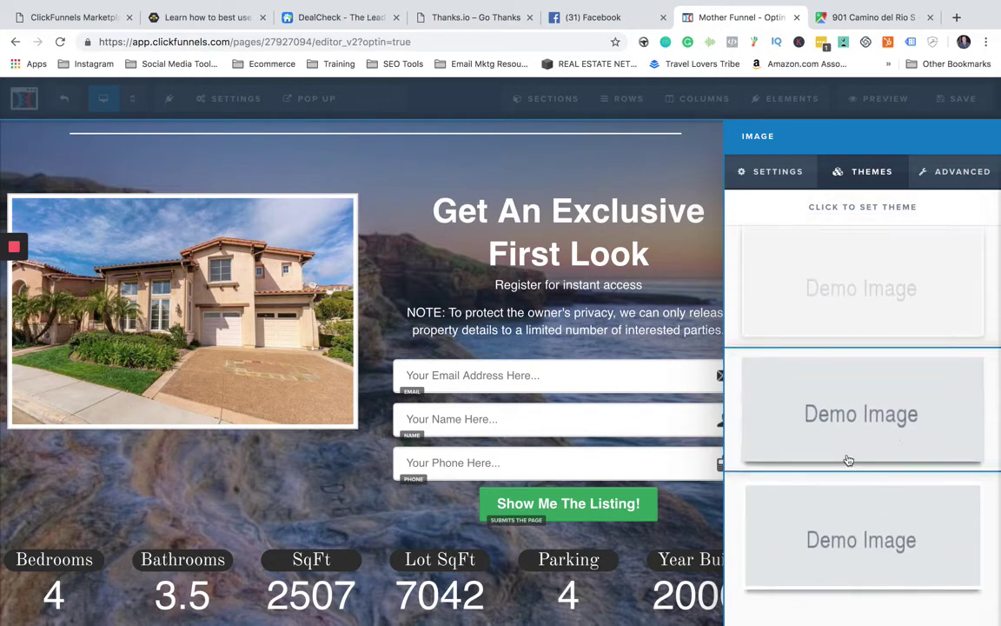
scroll(855, 348, down, 2)
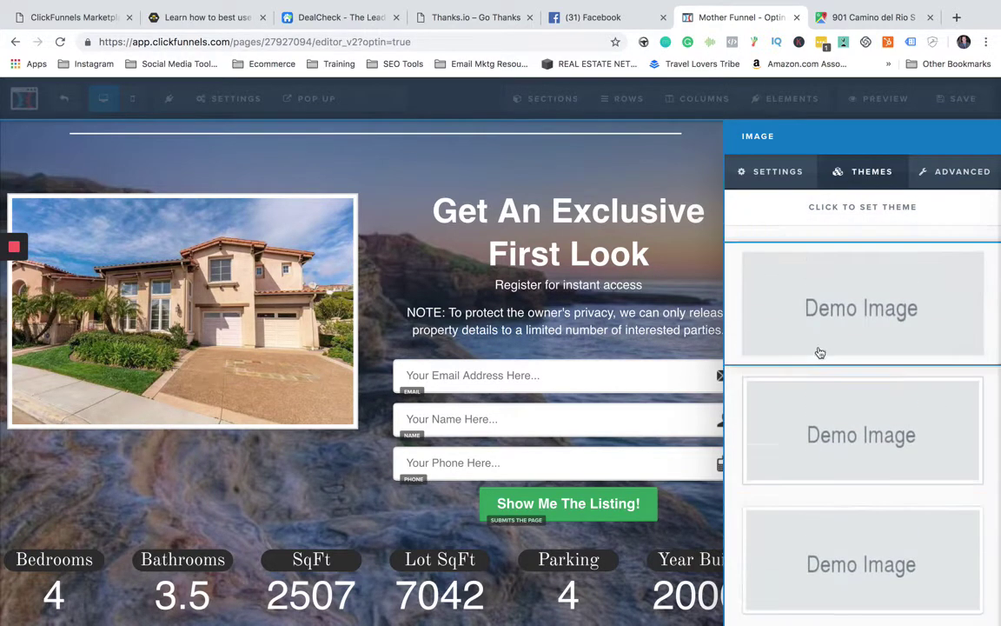
click(404, 258)
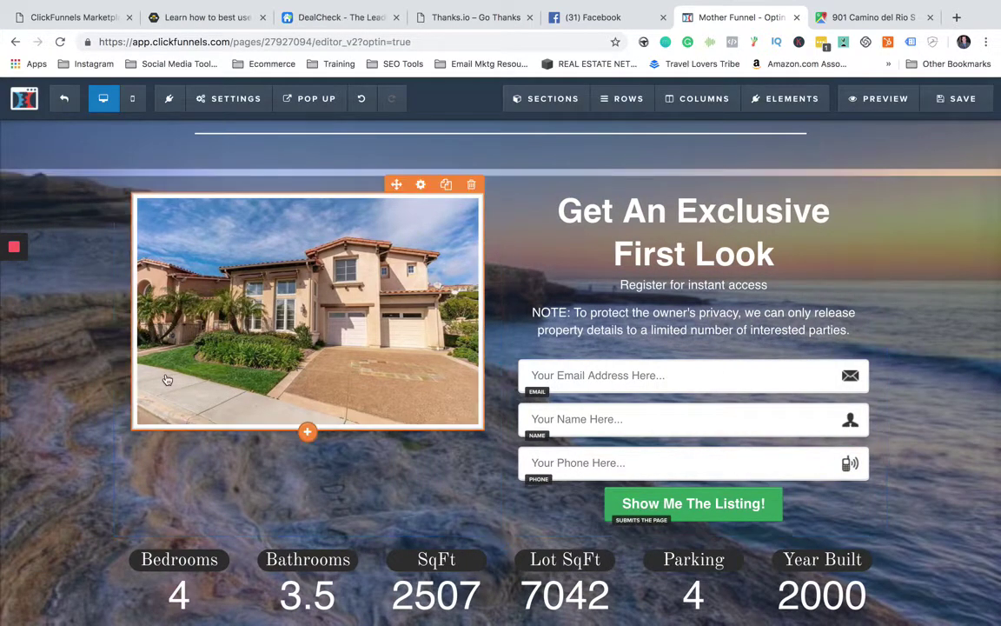
Step: Examine the opt-in area's section settings and the opacity control of its background colour, and leave the settings
scroll(168, 379, up, 2)
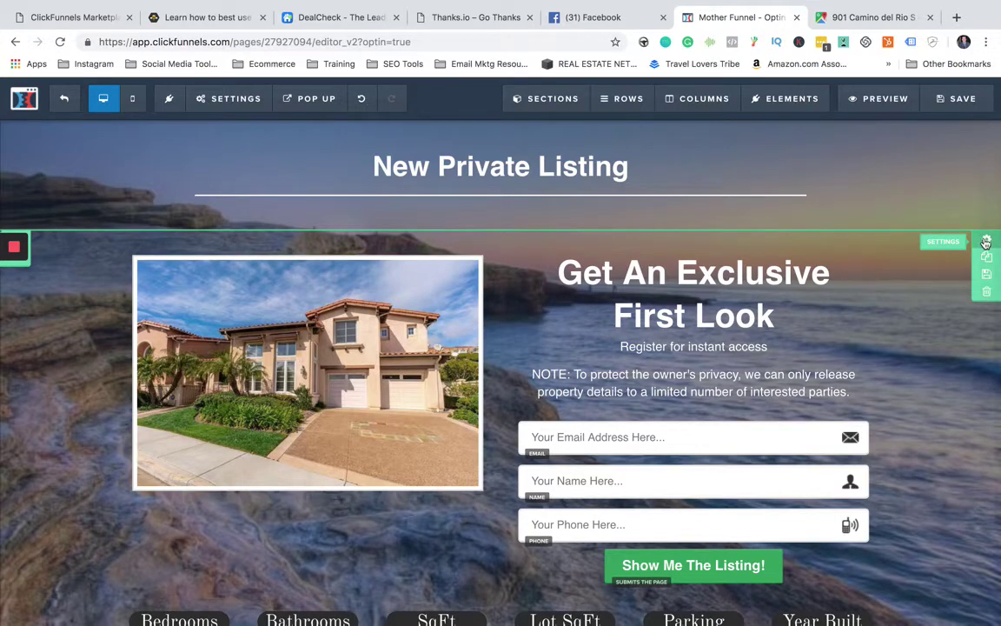
click(985, 242)
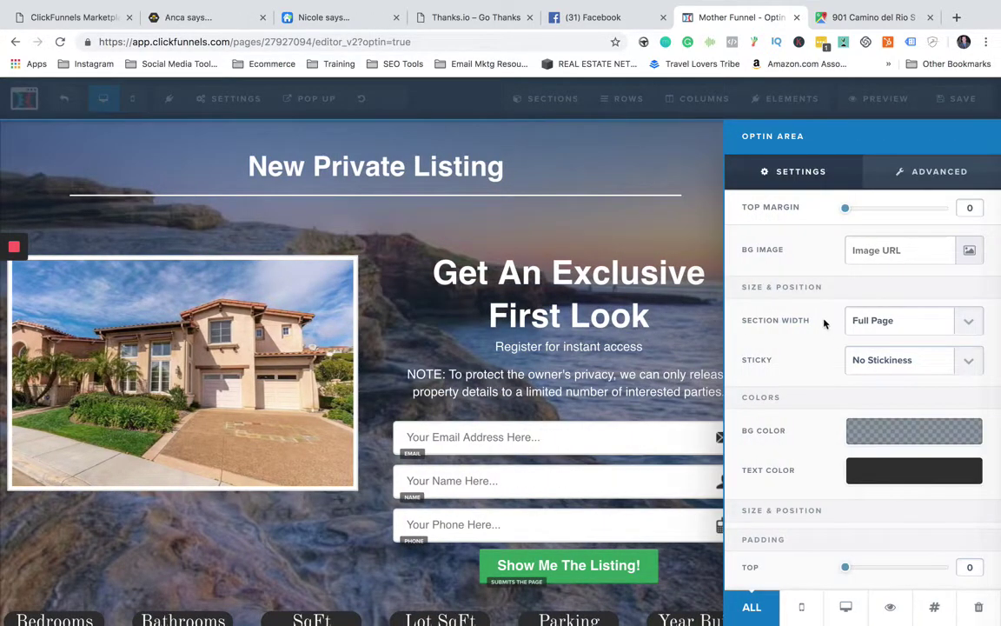
scroll(824, 330, down, 2)
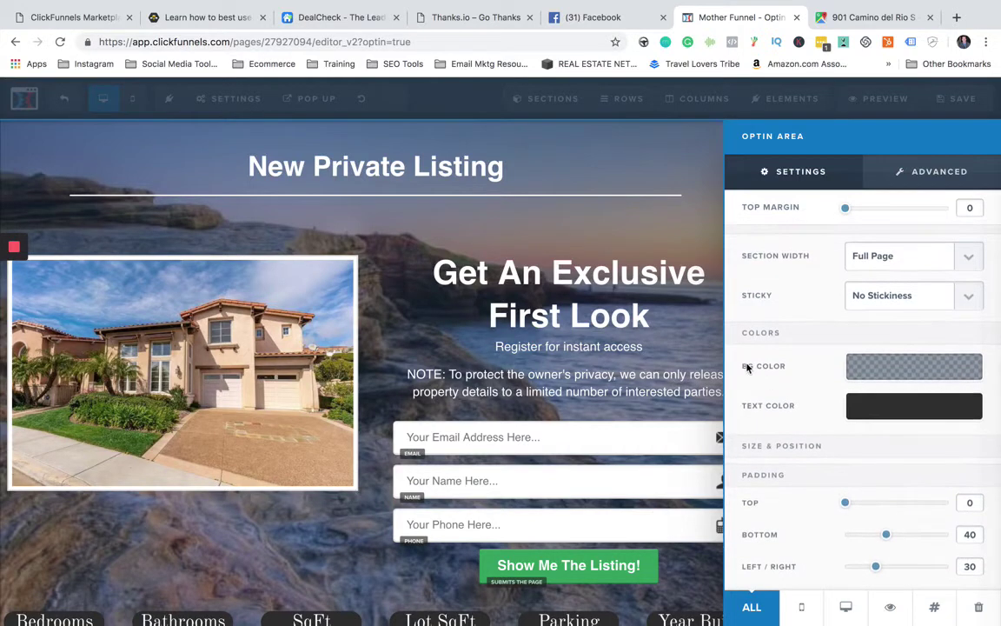
click(886, 367)
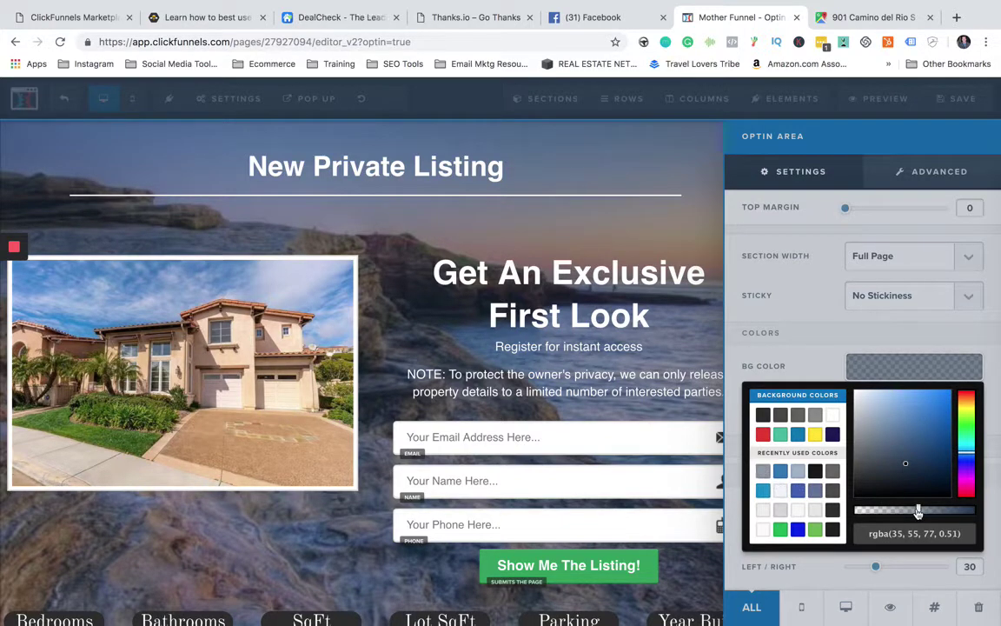
mouse_move(918, 513)
mouse_down()
mouse_move(882, 515)
mouse_move(917, 514)
mouse_up()
click(693, 336)
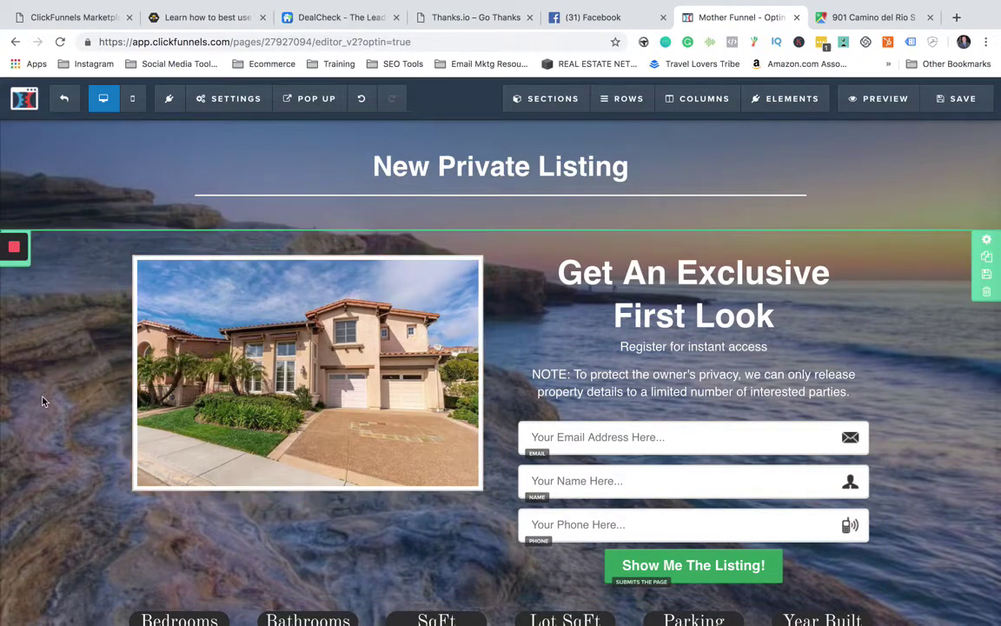
Step: Examine how the opt-in page's content moves over its background image from the heading down to the page end
scroll(52, 402, down, 1)
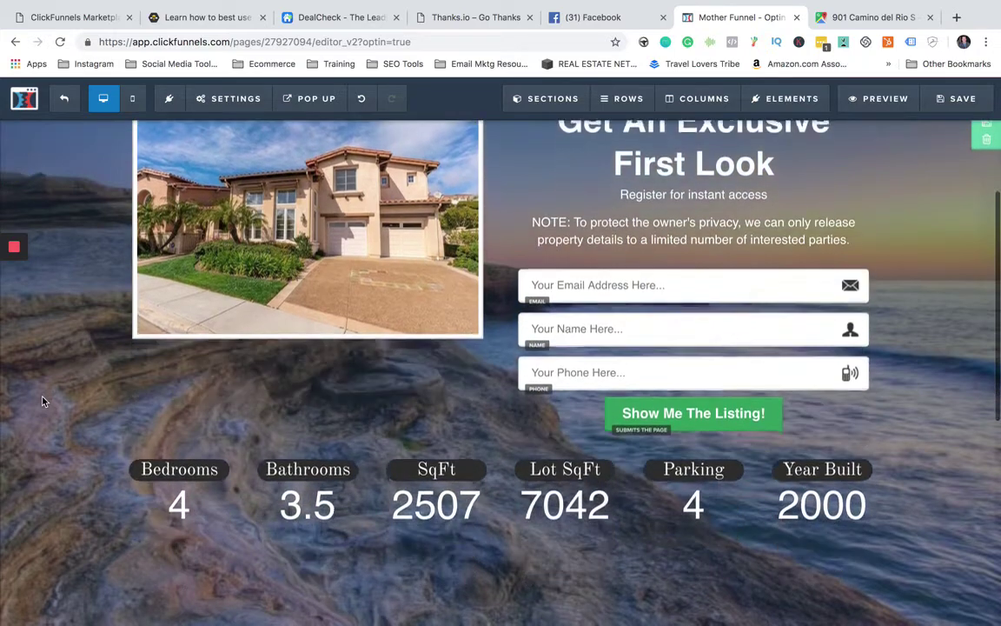
scroll(43, 401, up, 2)
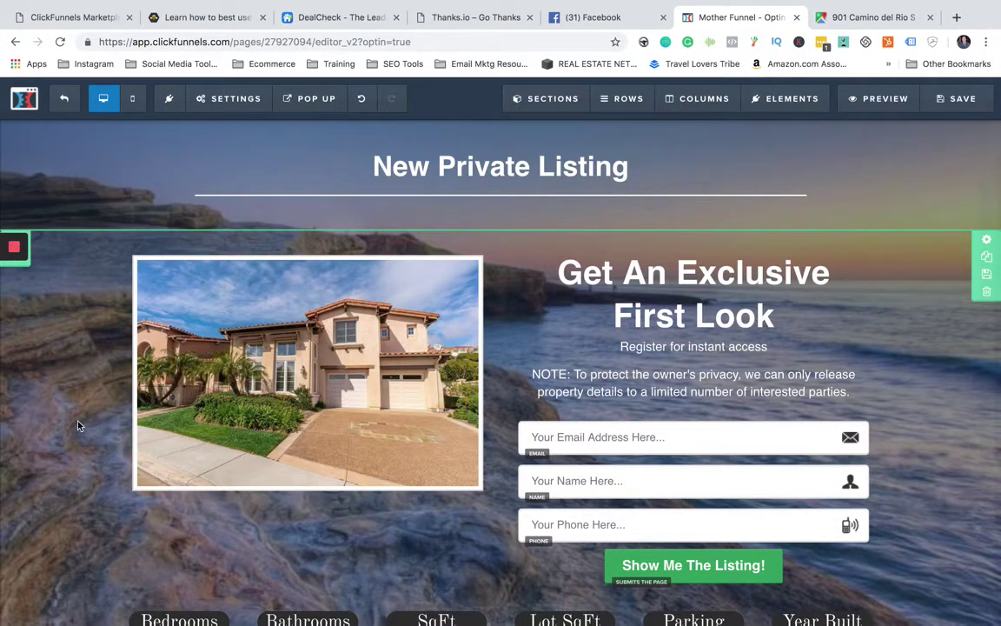
scroll(77, 425, down, 3)
scroll(77, 425, down, 3)
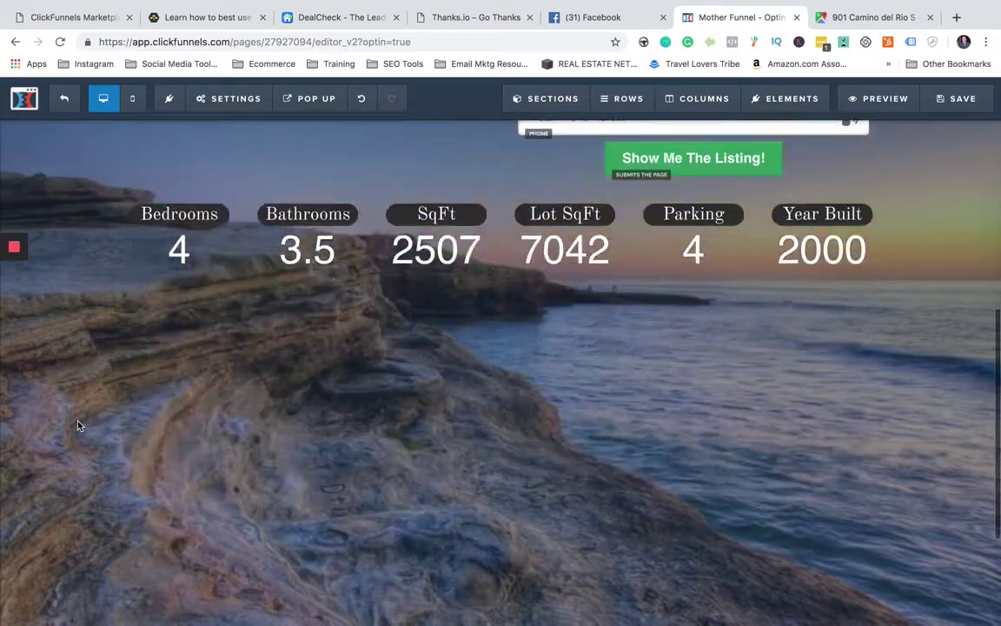
scroll(100, 313, down, 2)
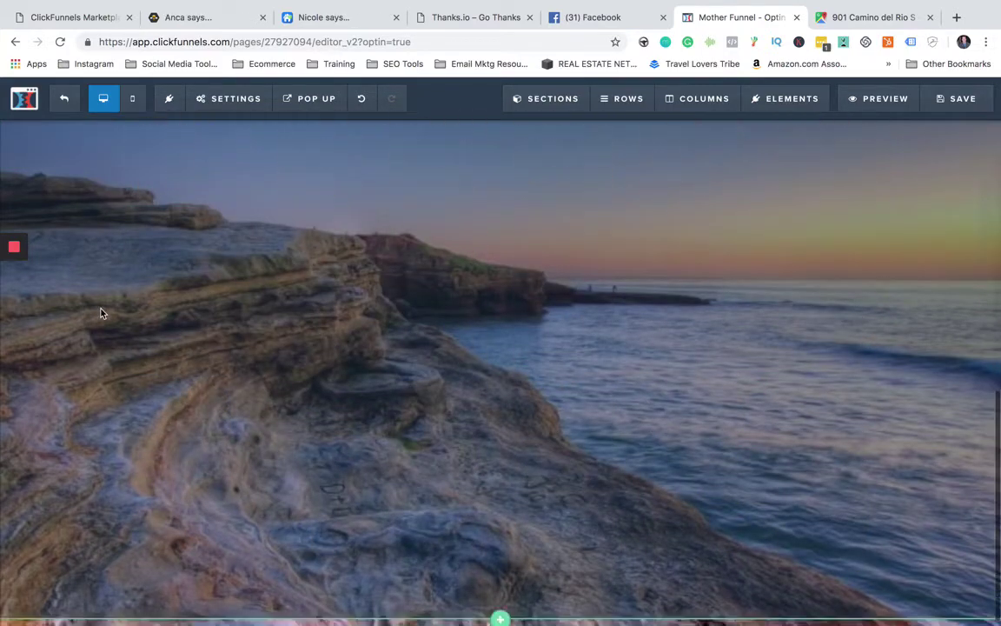
scroll(101, 312, up, 6)
scroll(100, 313, down, 5)
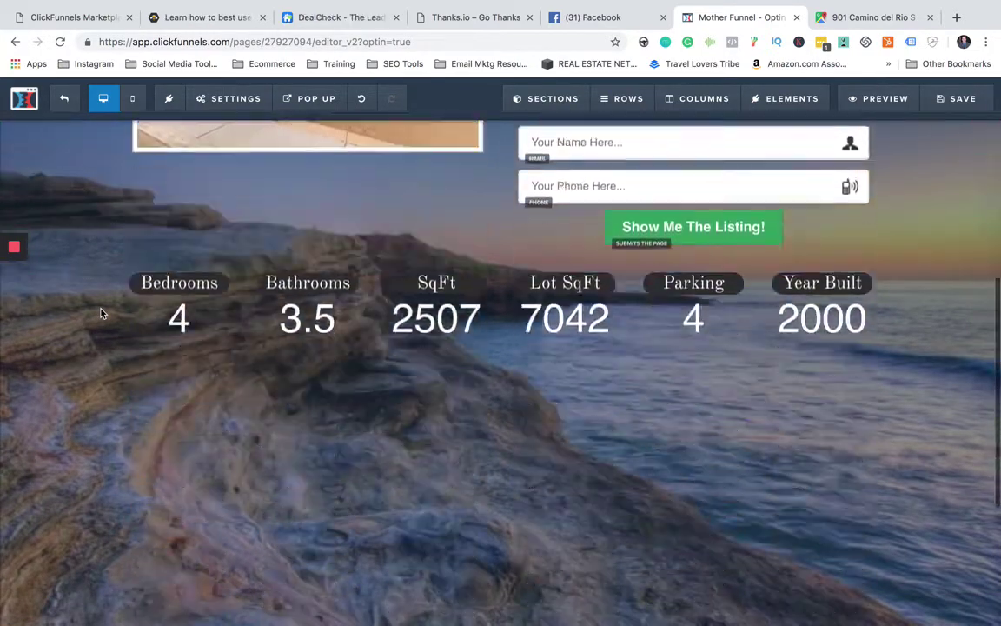
scroll(135, 340, down, 1)
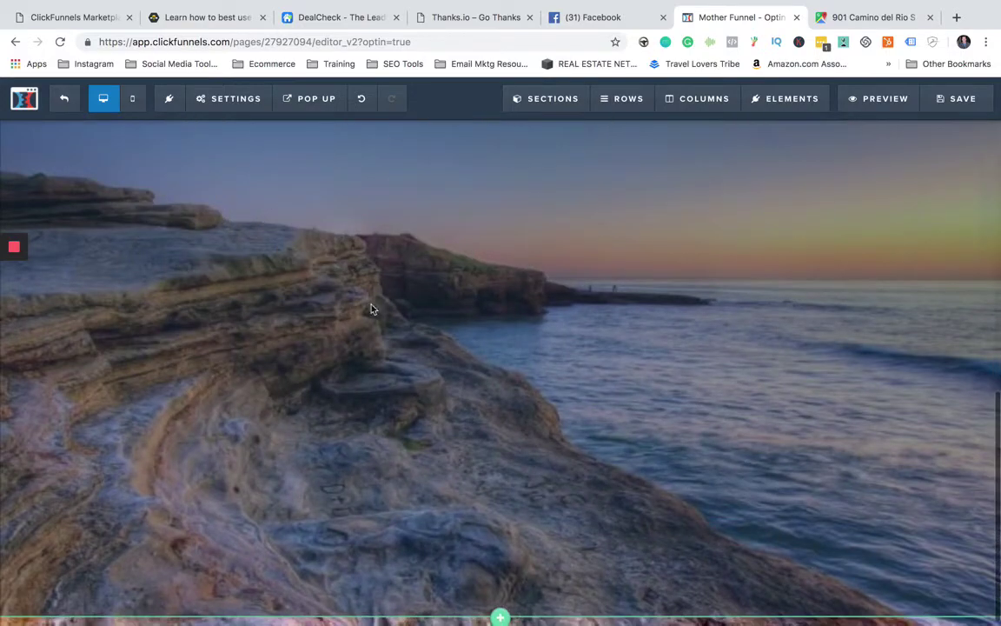
scroll(351, 374, up, 2)
scroll(351, 374, up, 5)
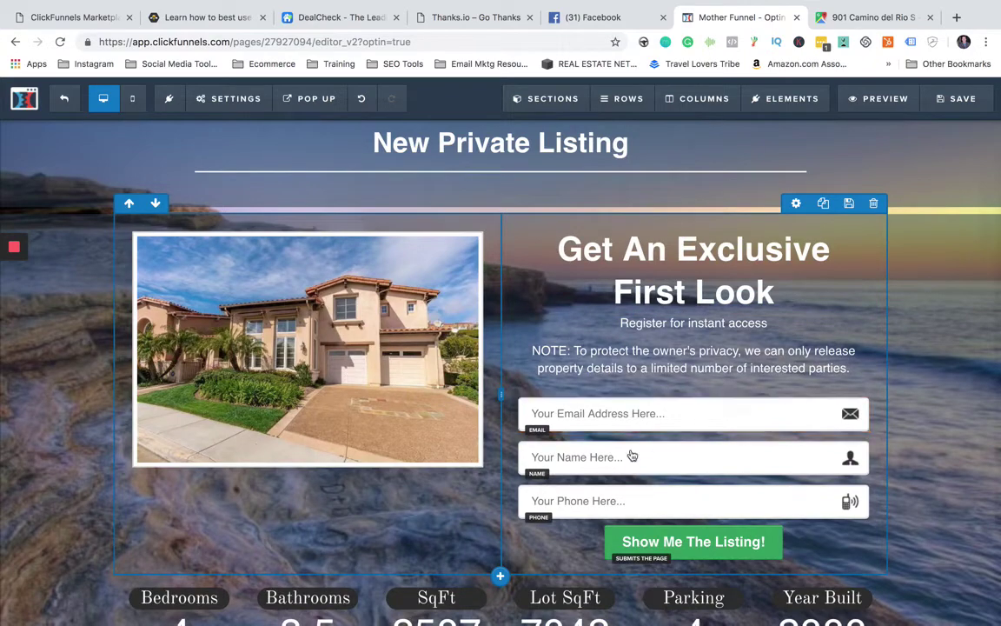
scroll(634, 435, up, 1)
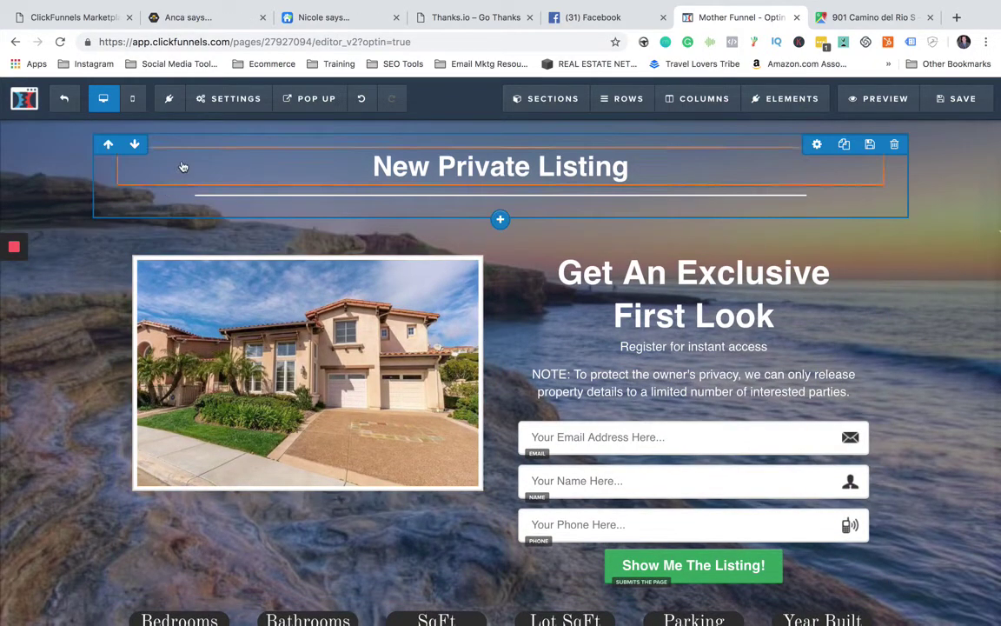
Step: Open the image picker for the page background and examine the uploaded images and the ready-made gradients and patterns
mouse_move(238, 109)
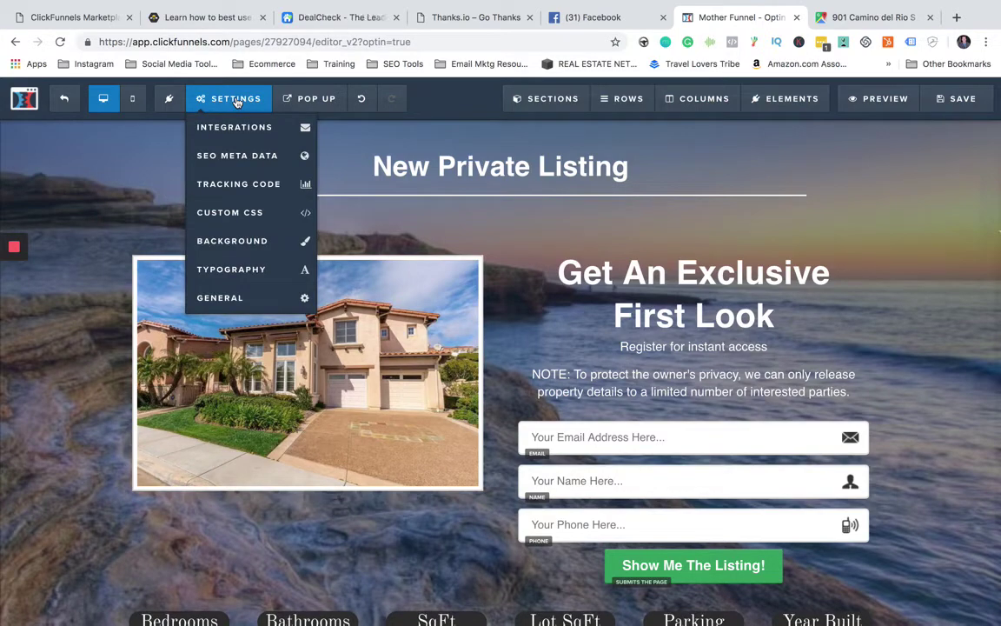
click(250, 240)
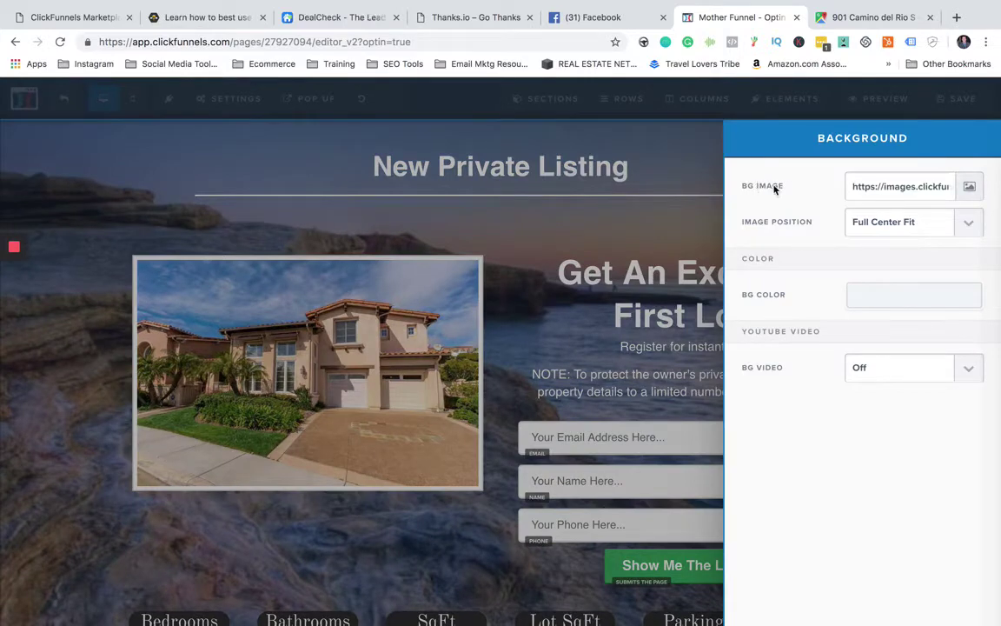
click(967, 188)
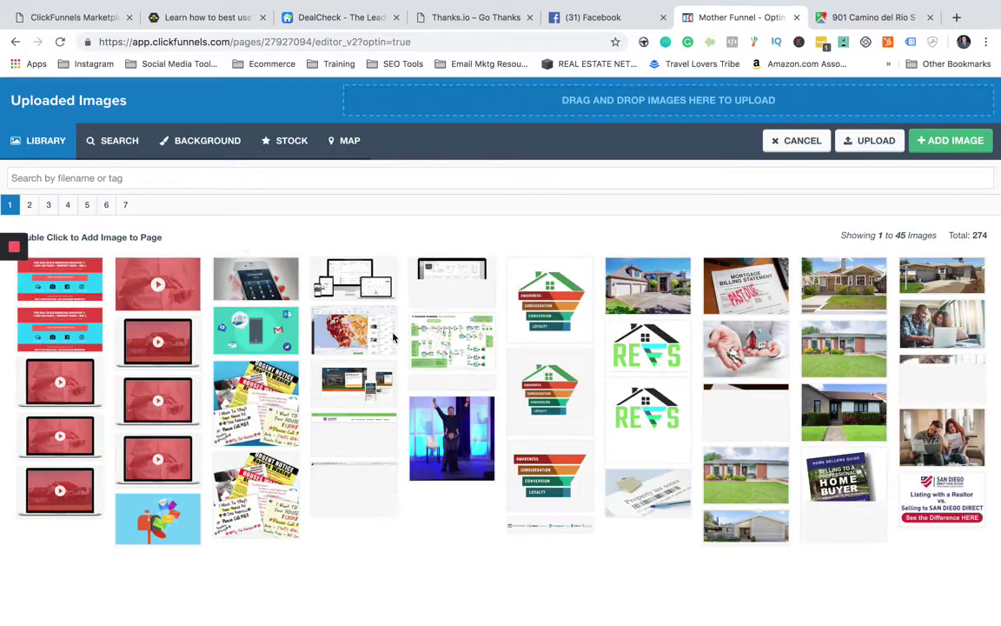
click(193, 144)
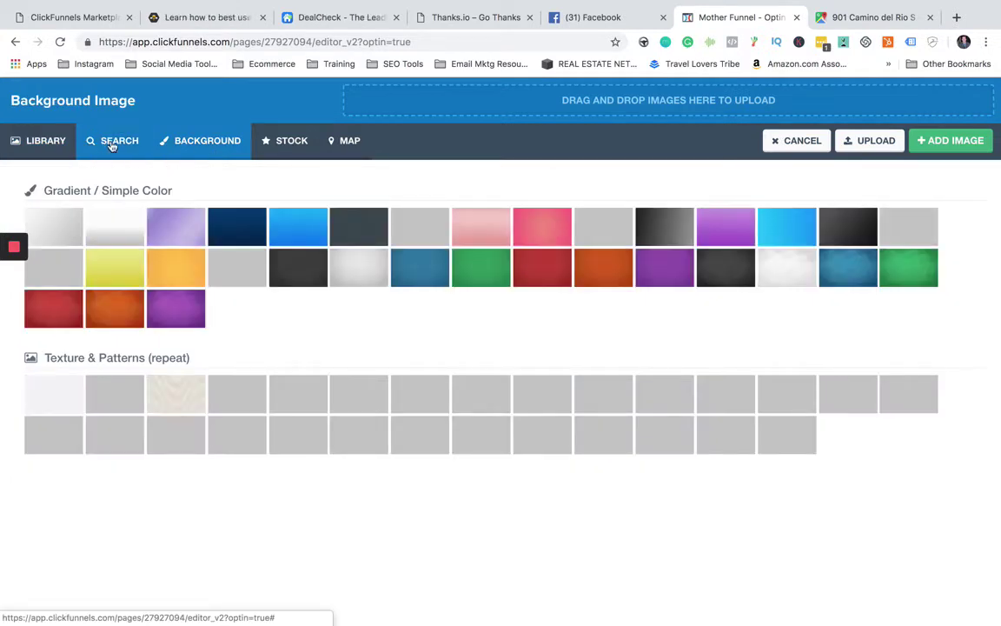
Step: Search Pixabay for "new york" background images, look through them, and leave the image picker and background settings
click(114, 143)
click(124, 283)
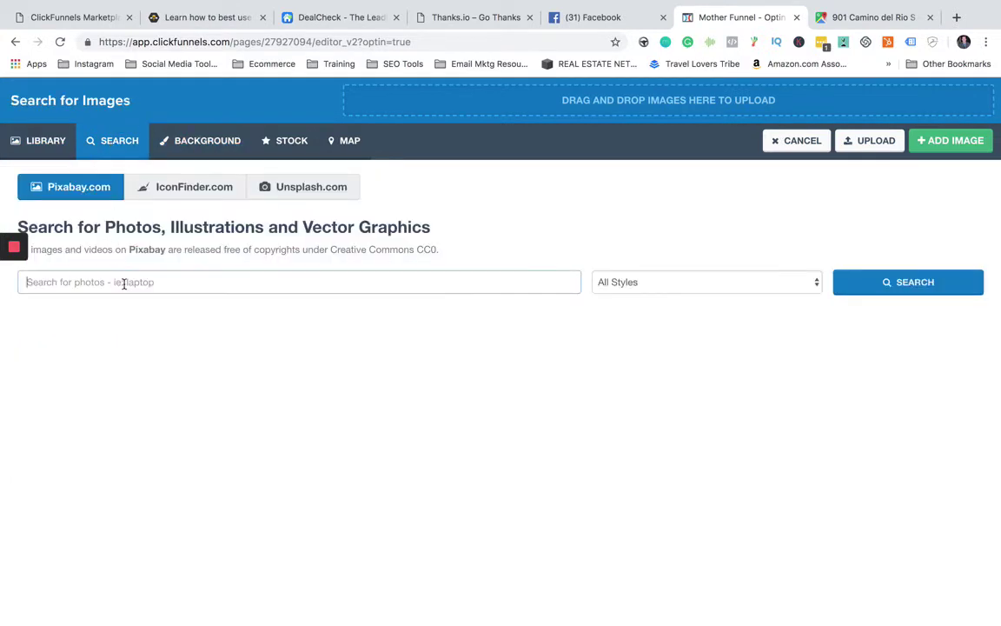
text(new )
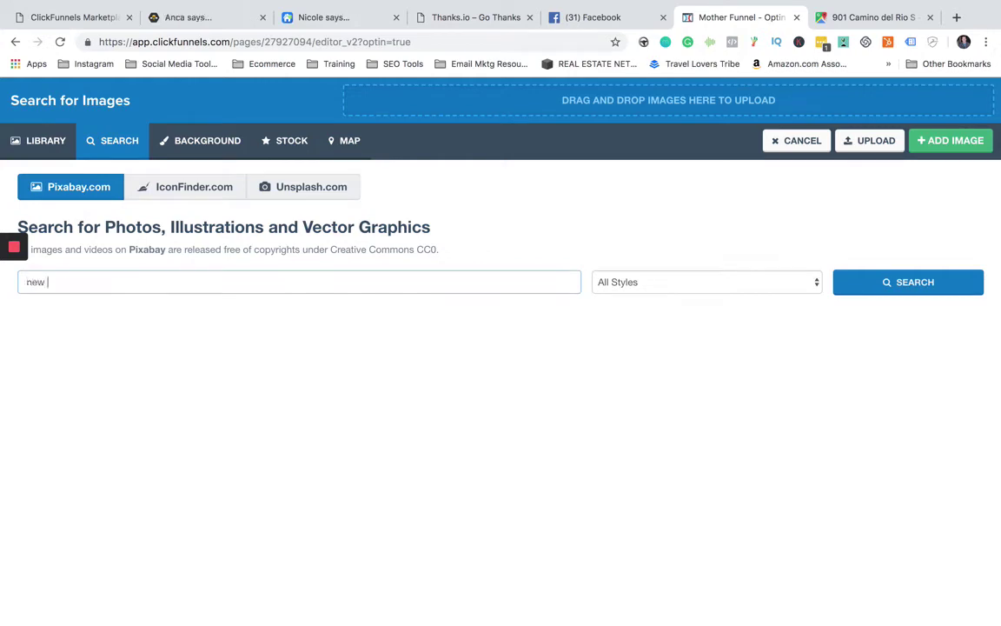
text(york)
key(Return)
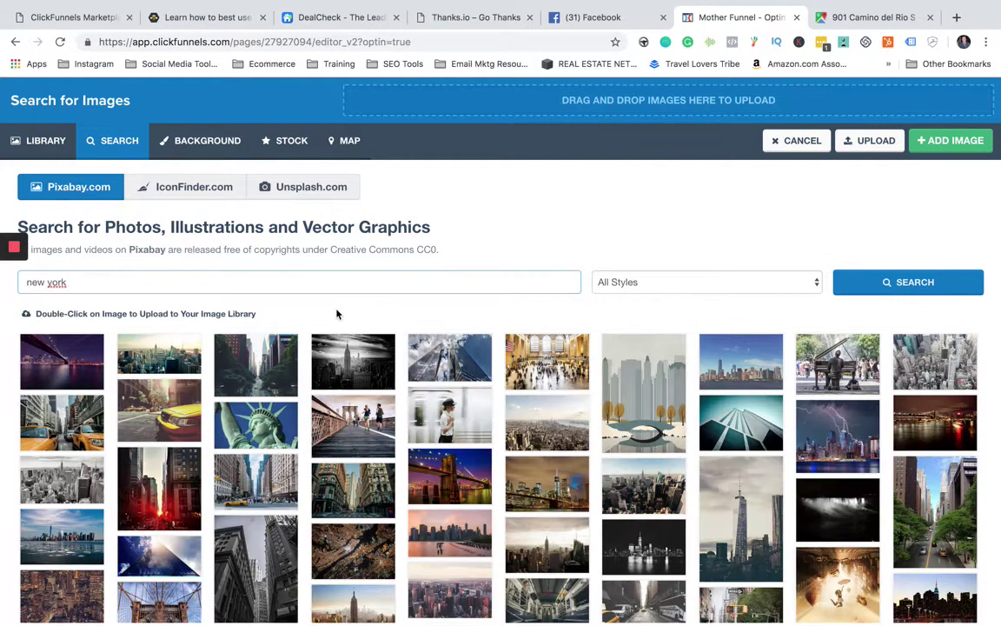
scroll(337, 314, down, 1)
scroll(337, 314, down, 1)
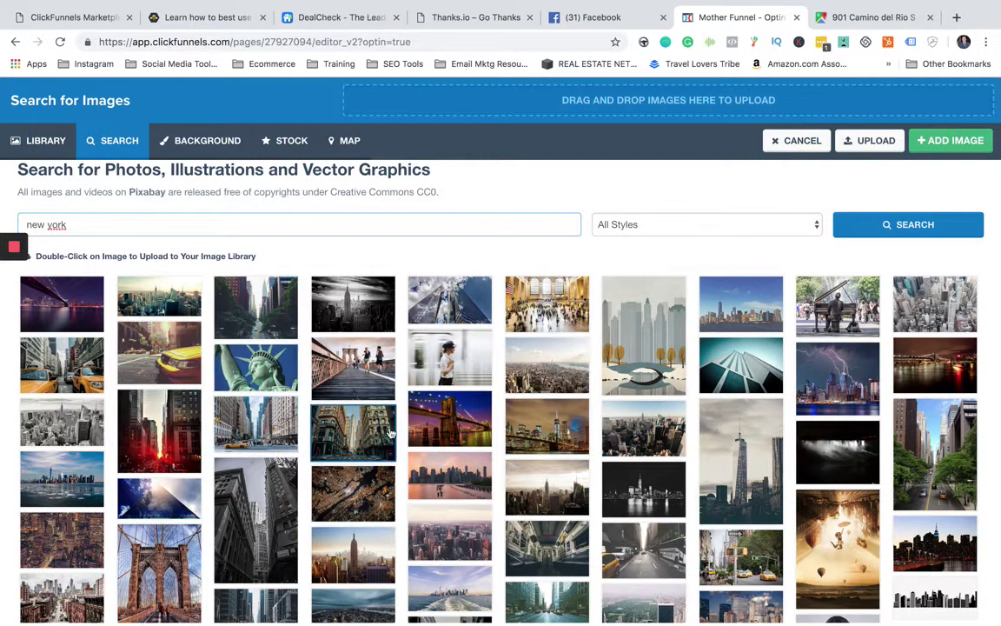
click(812, 142)
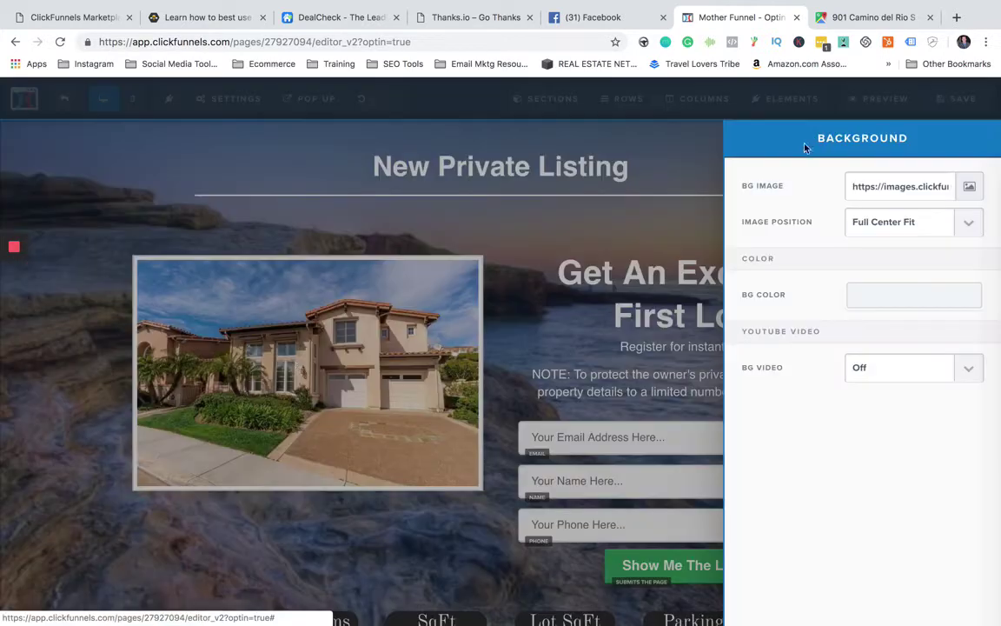
click(49, 392)
Step: Save the opt-in page and open the Property Site #4 funnel step's page in the page editor
click(938, 100)
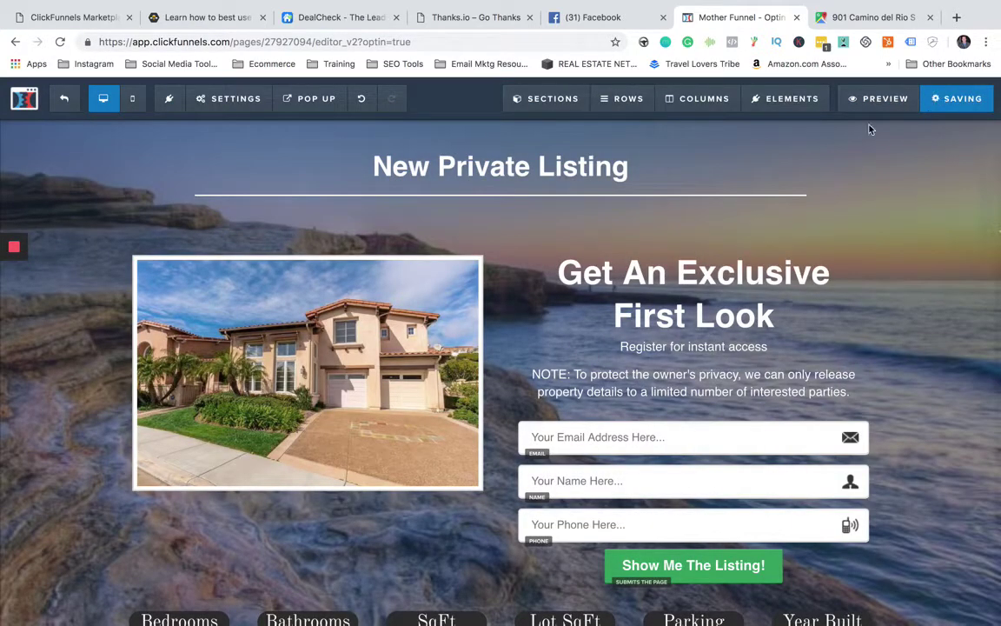
click(63, 103)
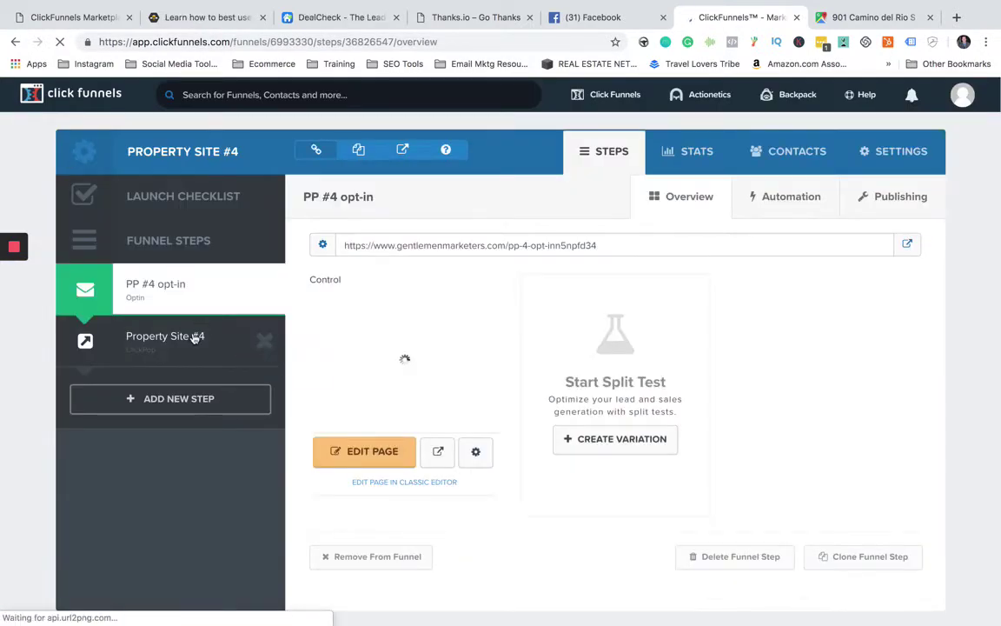
click(194, 338)
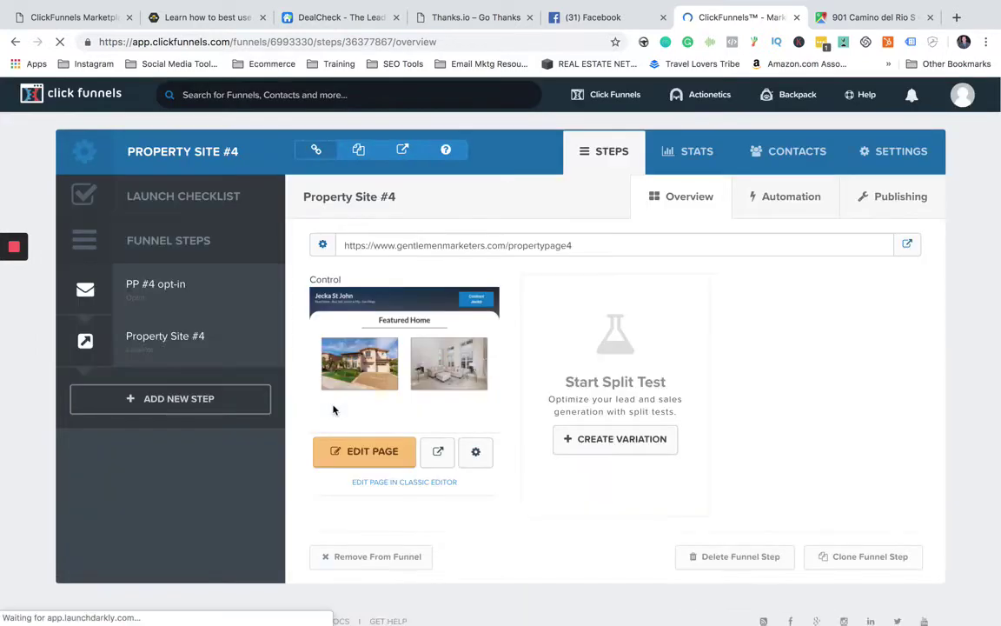
click(365, 449)
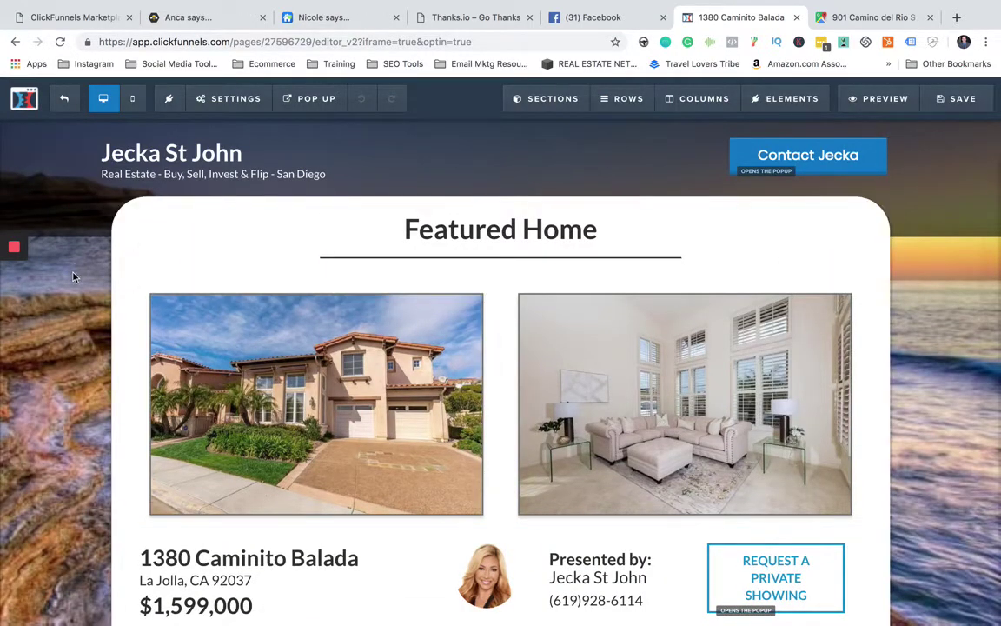
Step: Look over the property page, examine the image settings and uploaded images for the Featured Home exterior photo, and leave them
scroll(73, 277, down, 2)
scroll(73, 277, down, 4)
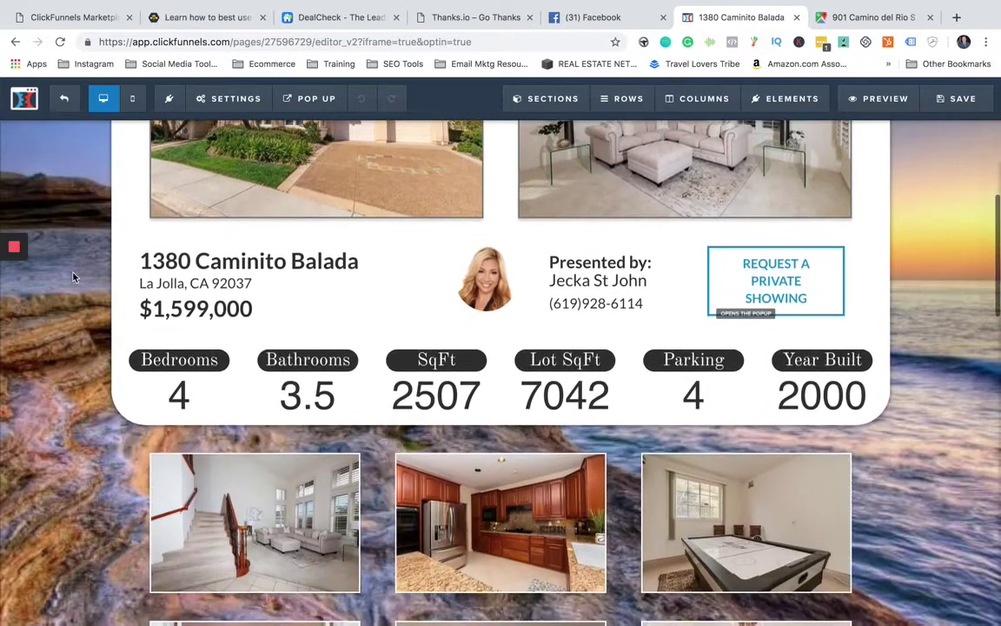
scroll(329, 275, up, 5)
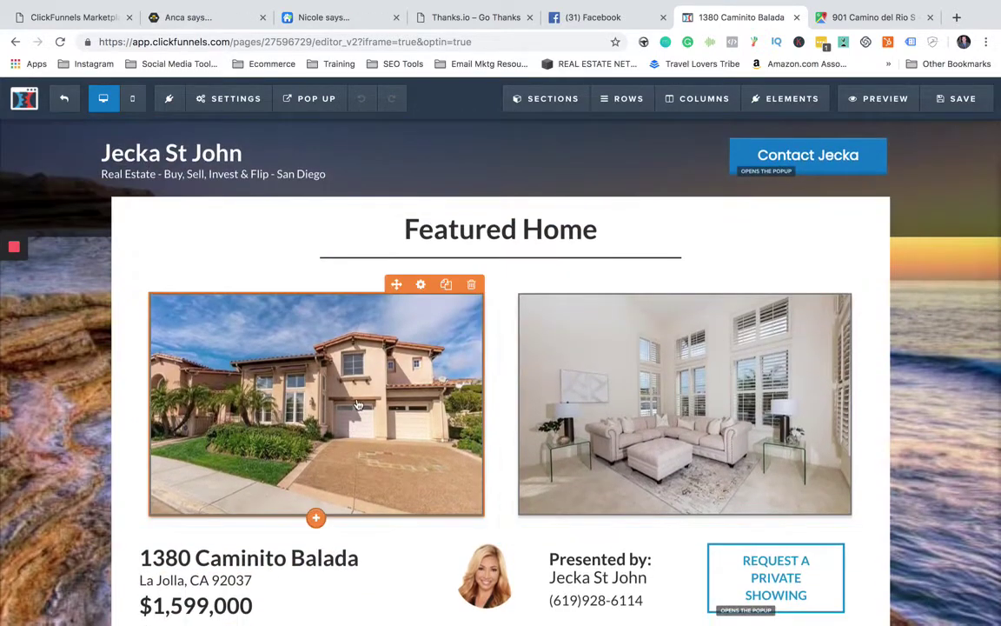
click(357, 402)
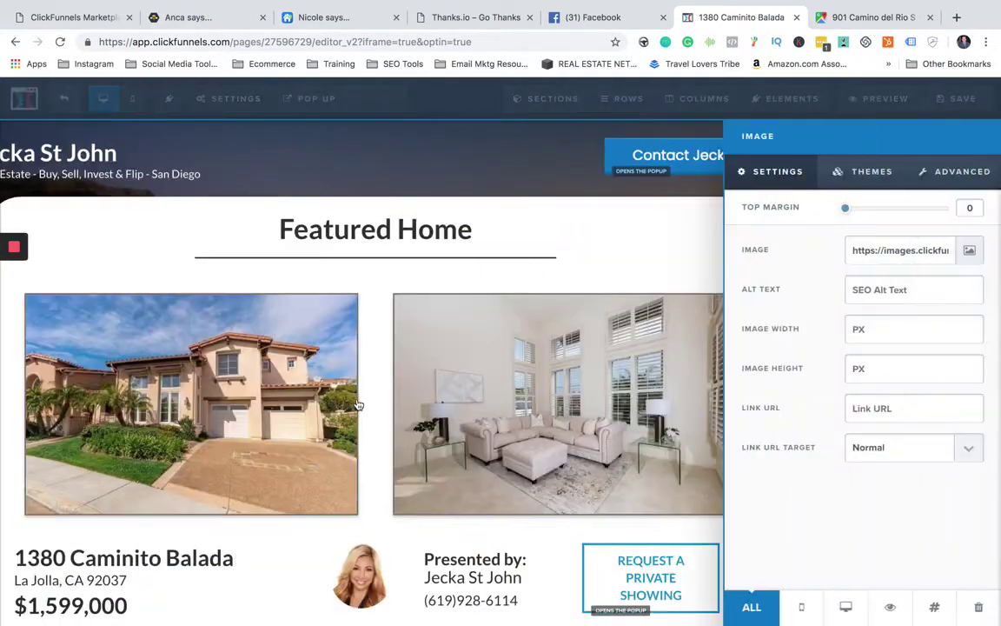
click(969, 250)
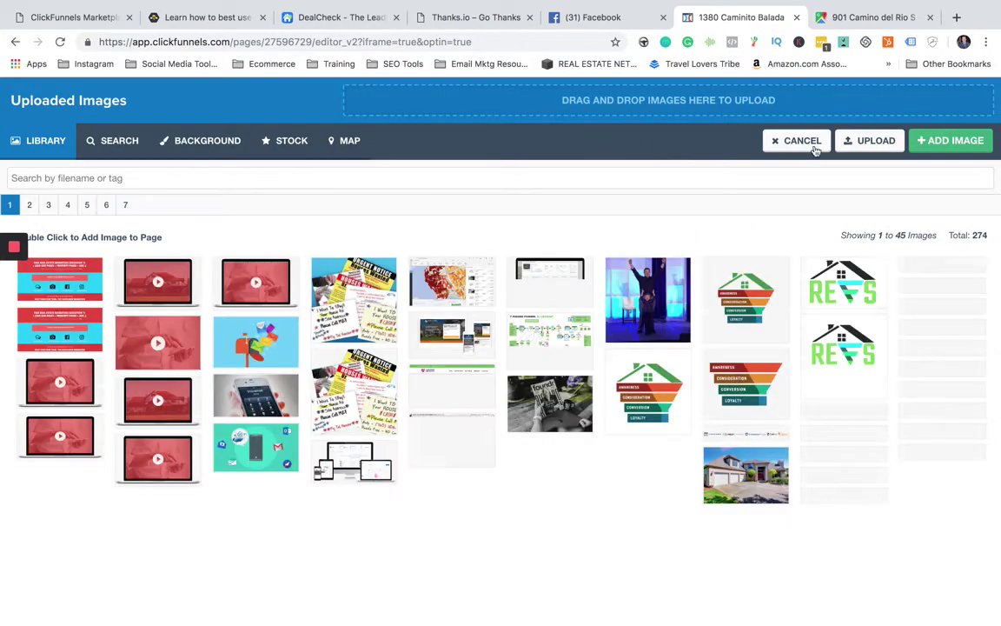
click(827, 145)
click(610, 223)
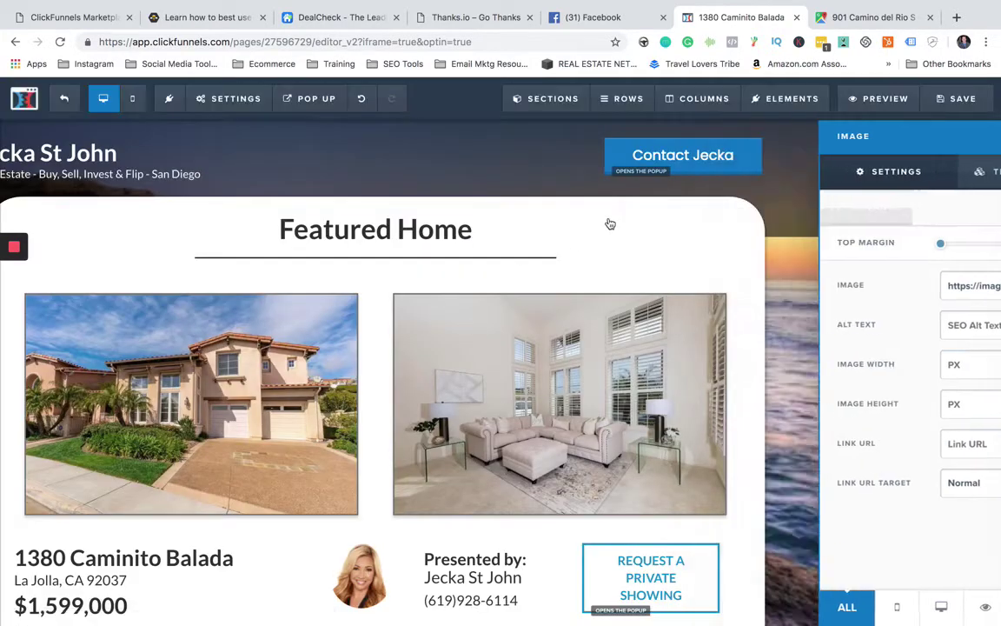
Step: Show the property page's pop-up, examine its content, and close it
click(294, 98)
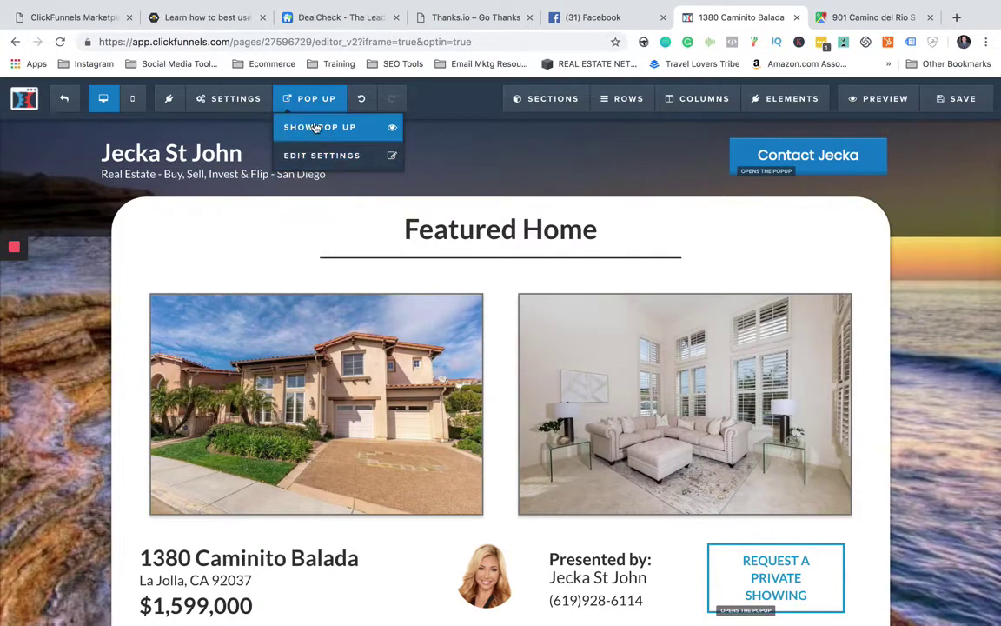
click(316, 128)
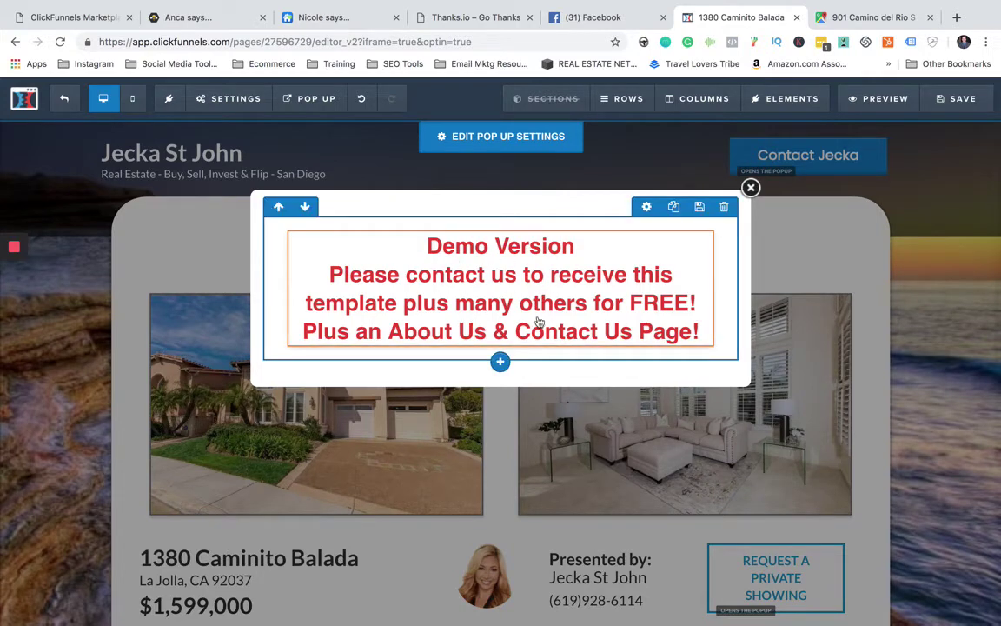
click(751, 189)
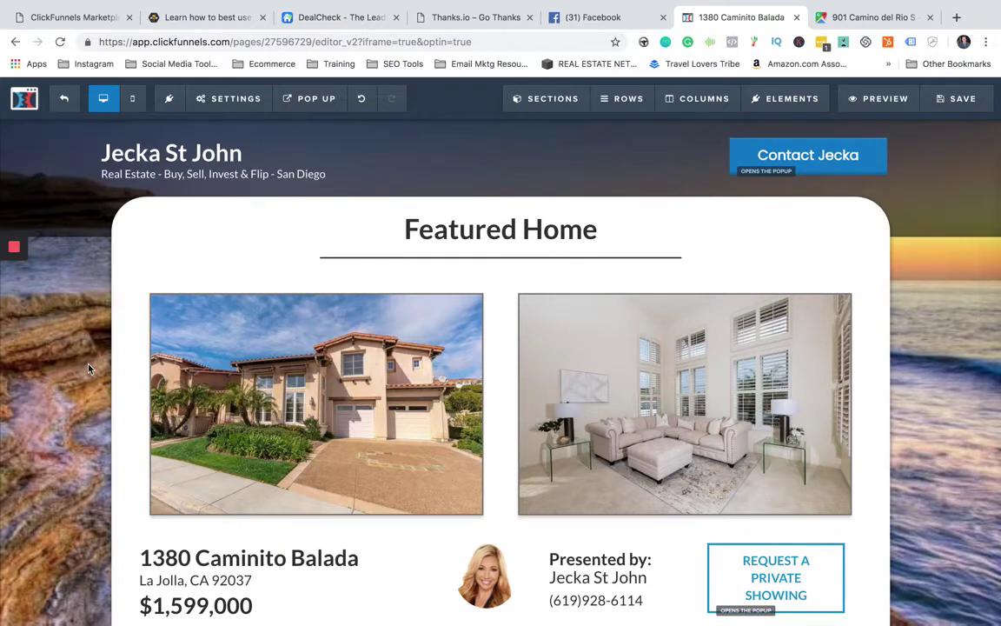
Step: Examine the editable agent name and tagline text in the property page's header, and leave both unedited
click(260, 163)
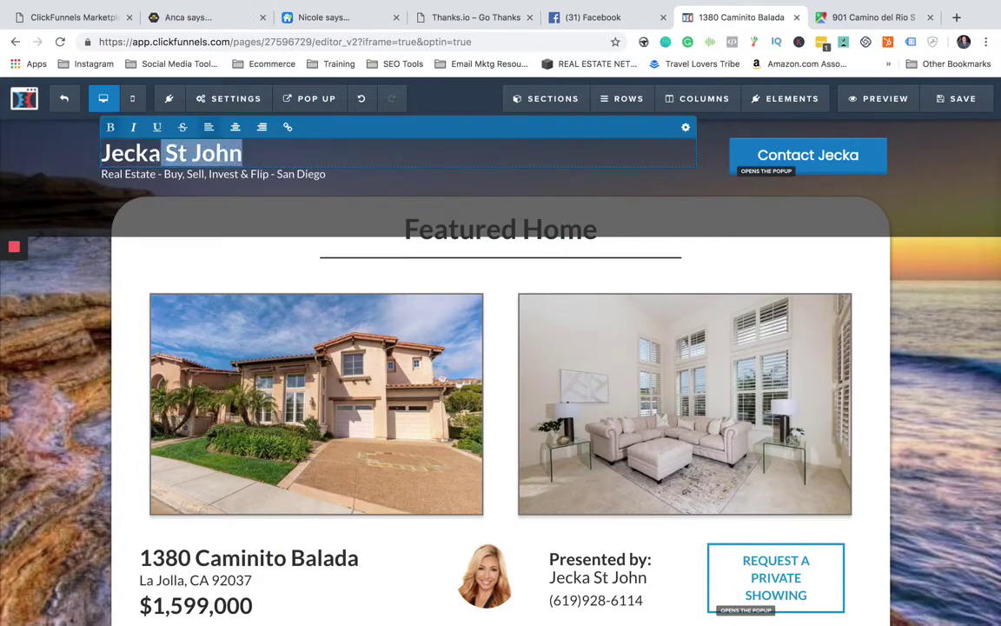
click(130, 261)
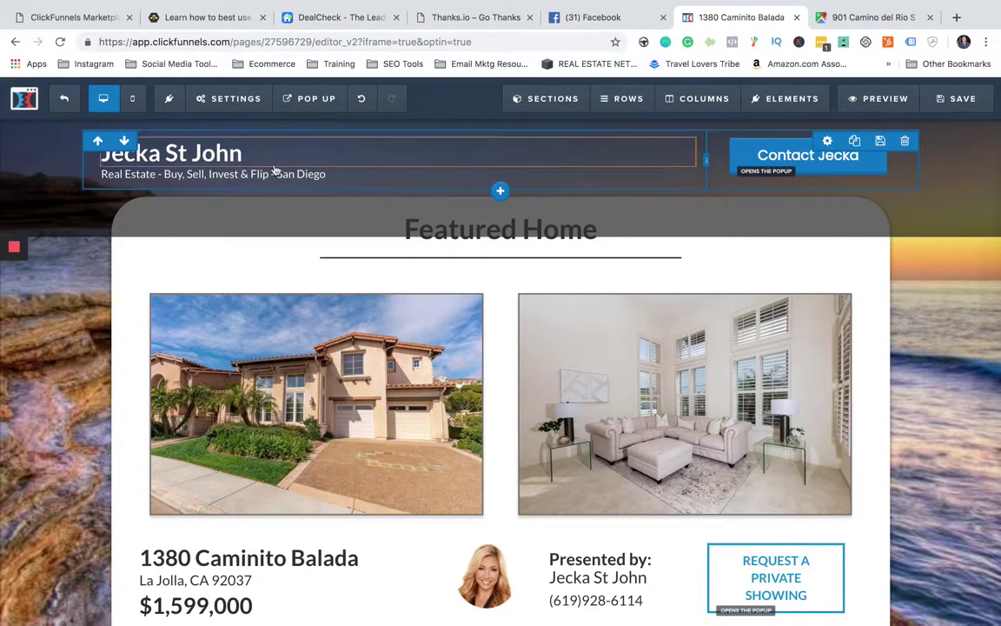
click(321, 173)
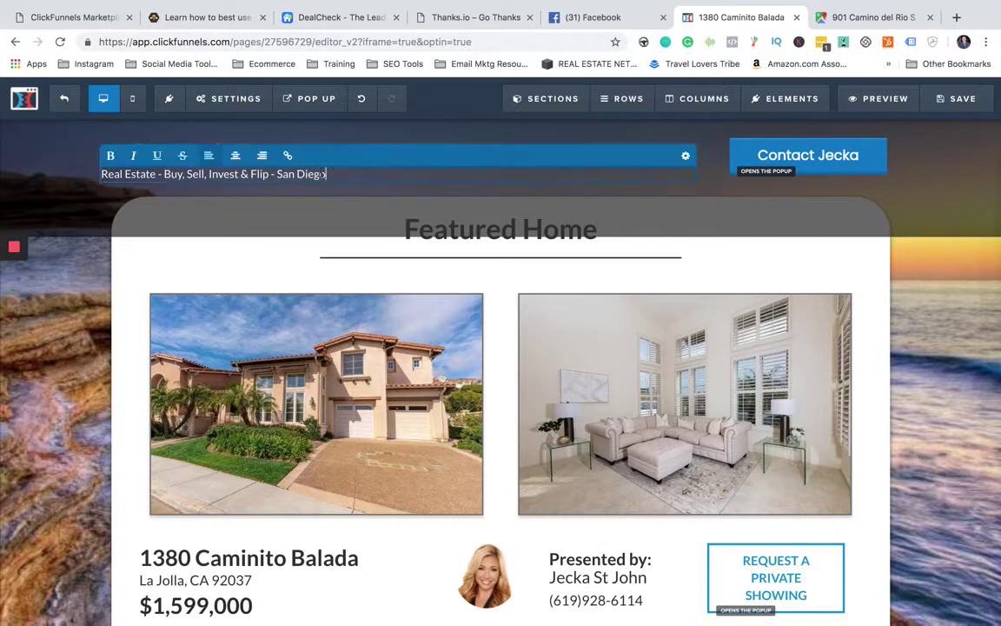
drag(326, 174, 164, 174)
click(144, 264)
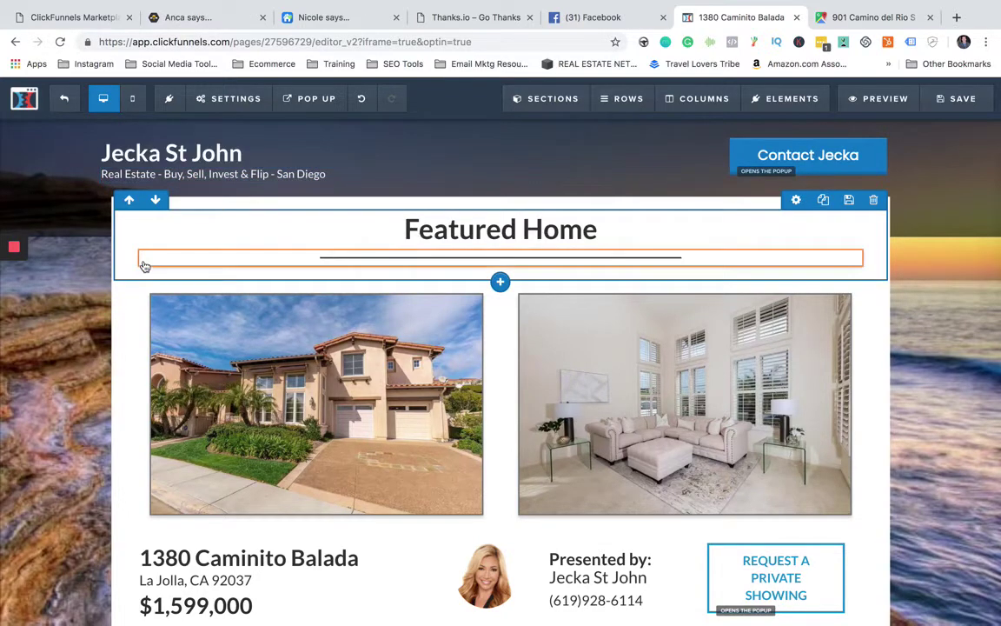
Step: Examine the editable SqFt figure and the city line in the Featured Home details
scroll(637, 277, down, 3)
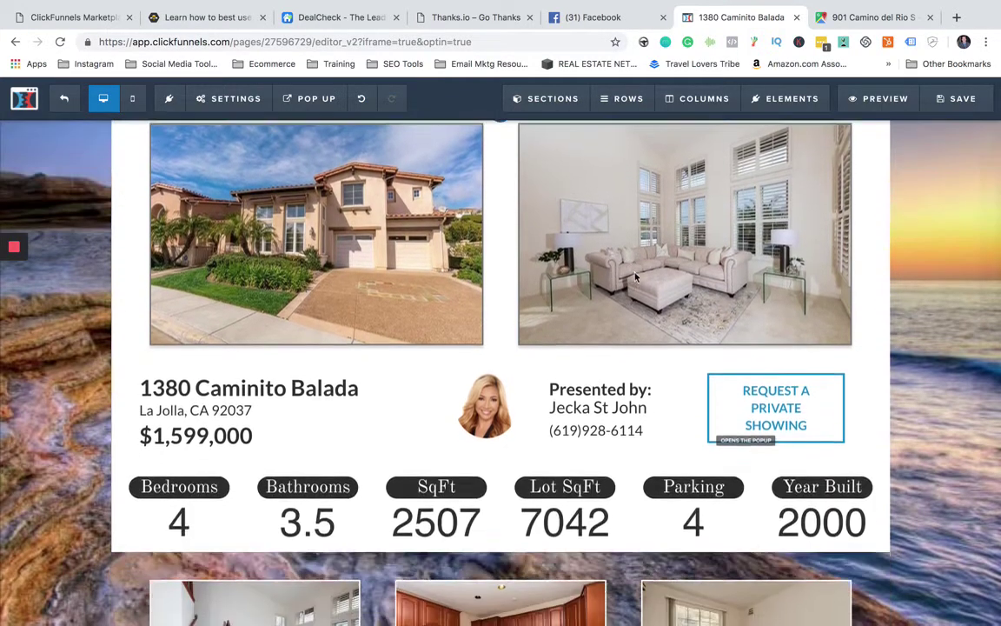
scroll(638, 278, down, 3)
click(451, 352)
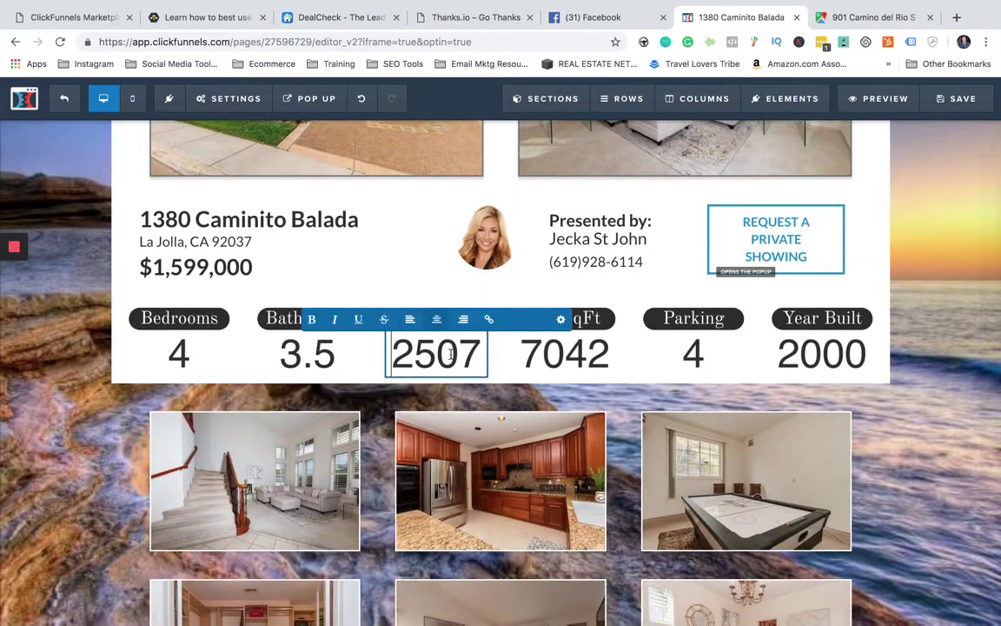
double_click(452, 352)
click(451, 352)
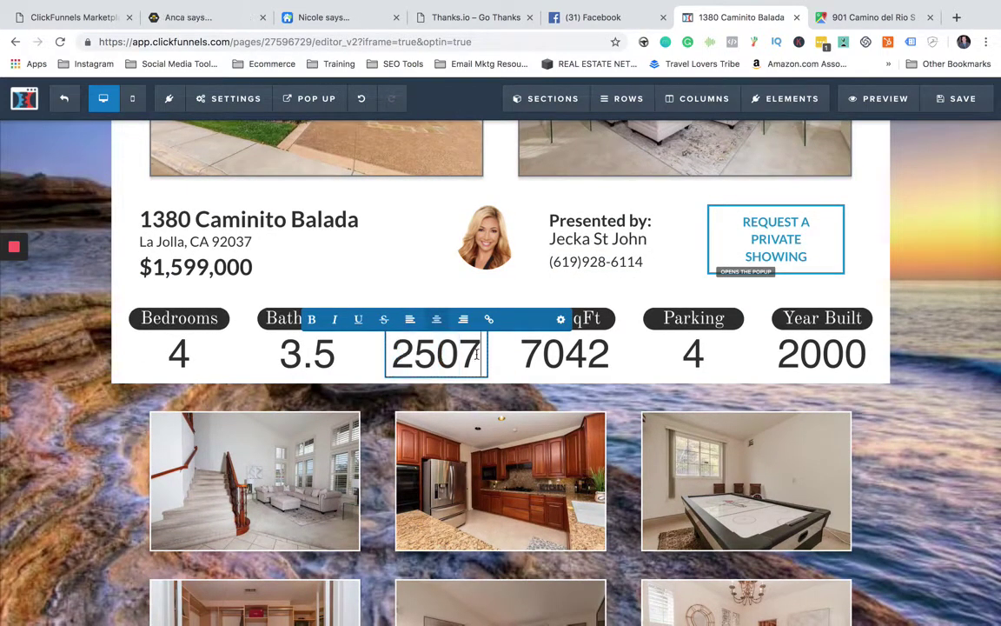
click(392, 258)
click(243, 242)
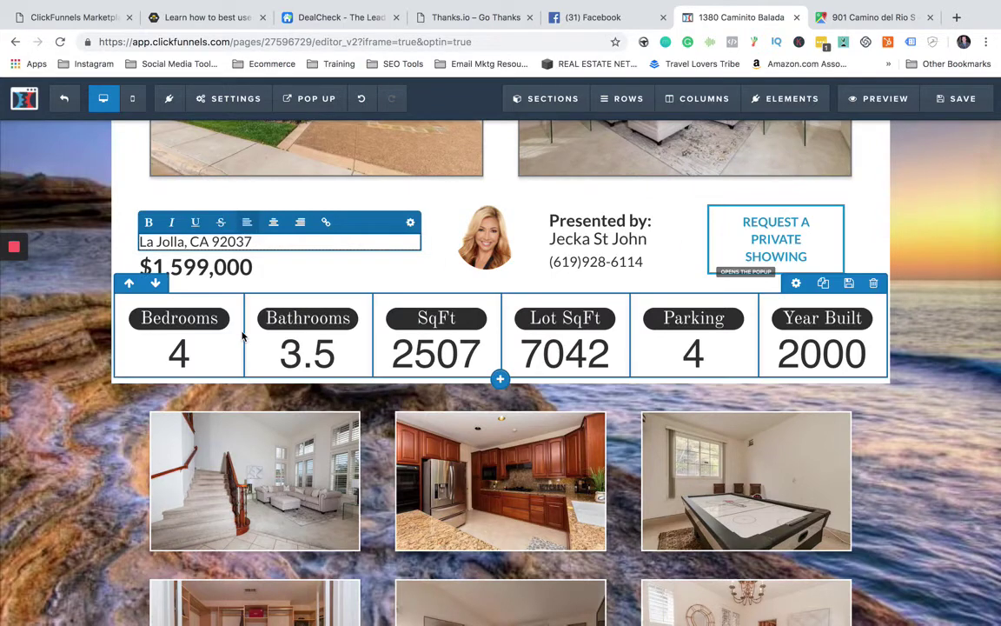
Step: Save the property page, examine the image popup settings of a gallery photo, and leave them
scroll(244, 337, down, 5)
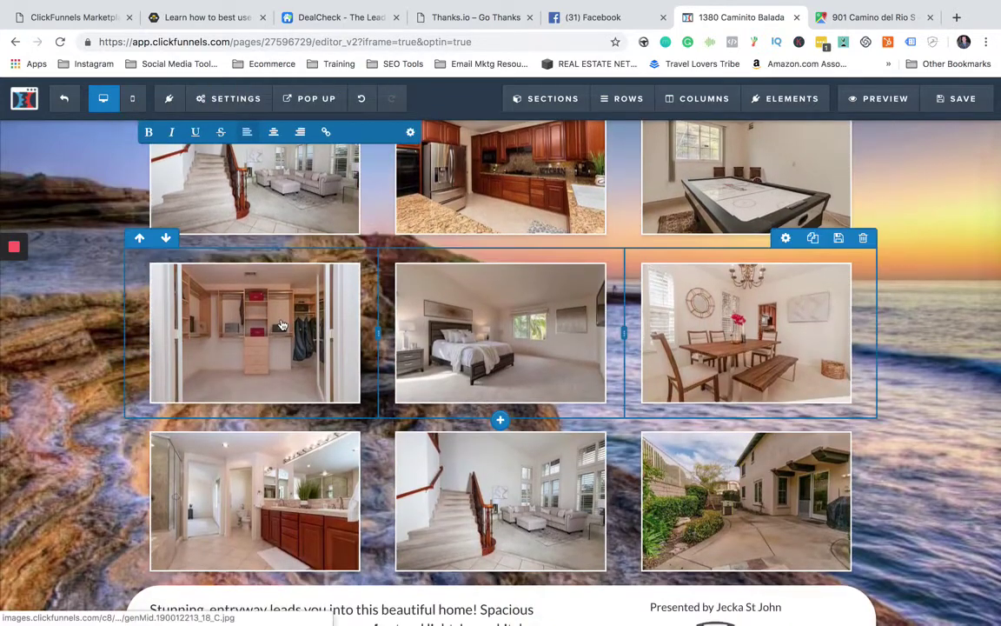
click(280, 325)
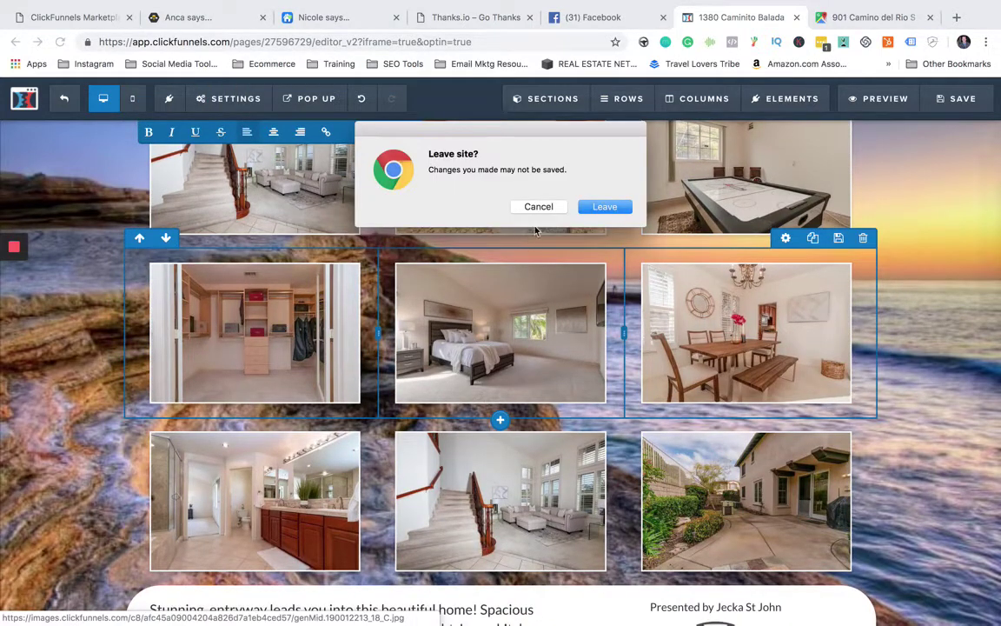
click(600, 207)
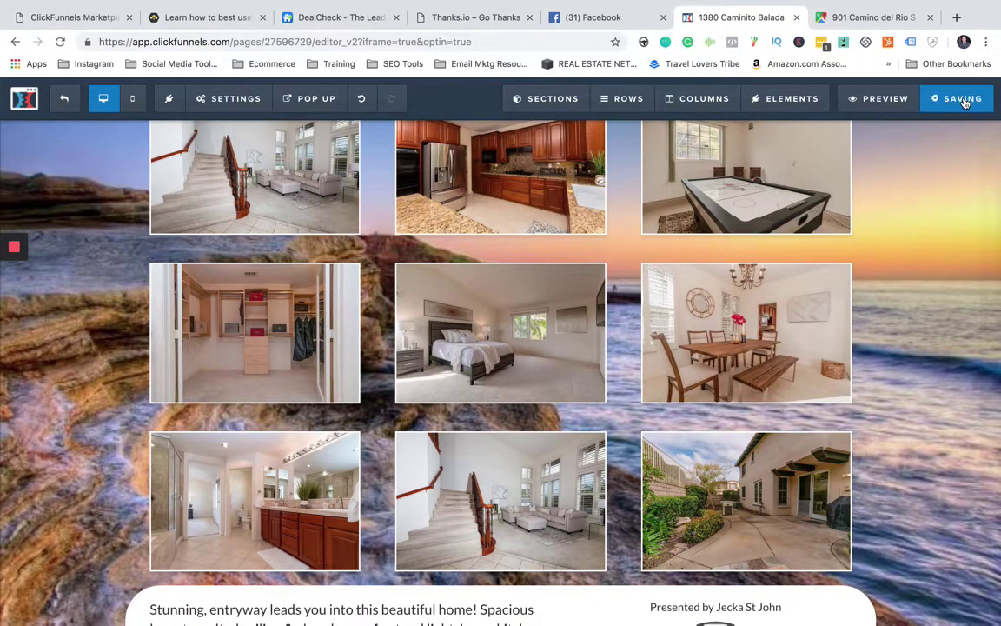
click(760, 185)
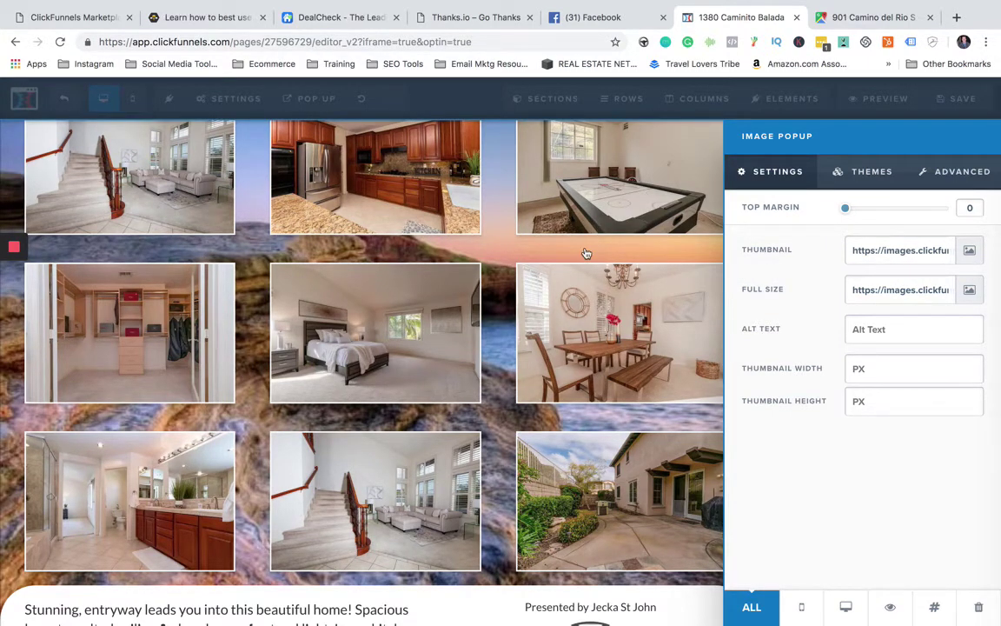
click(585, 252)
Step: Show the property description below the photo gallery and open its text for editing
scroll(586, 252, down, 3)
scroll(586, 252, down, 2)
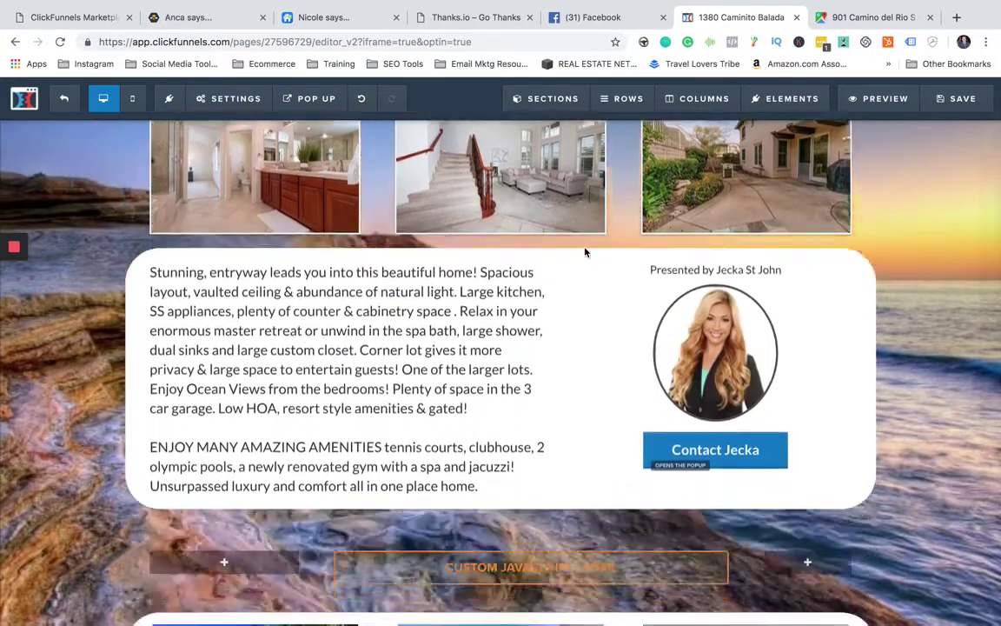
click(349, 315)
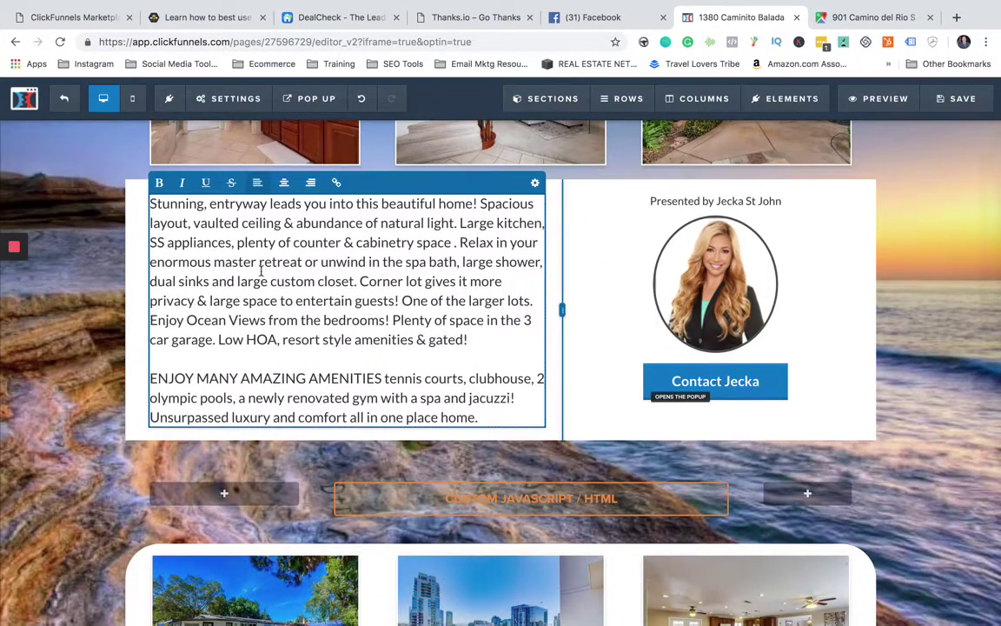
Step: Open the code of the Custom JavaScript / HTML element below the property description and examine its Google Maps embed code
scroll(472, 279, down, 3)
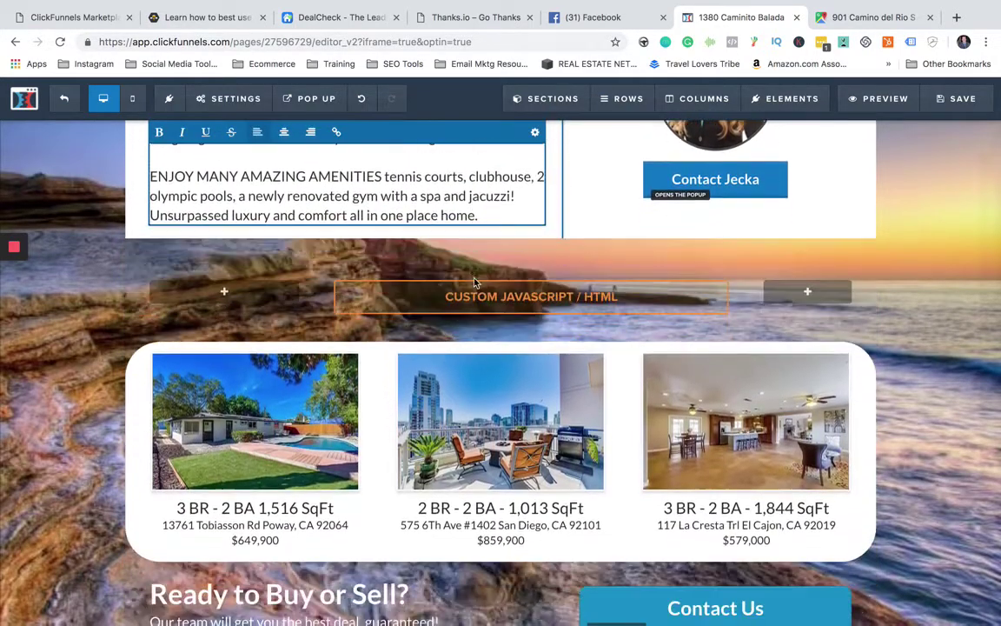
click(579, 300)
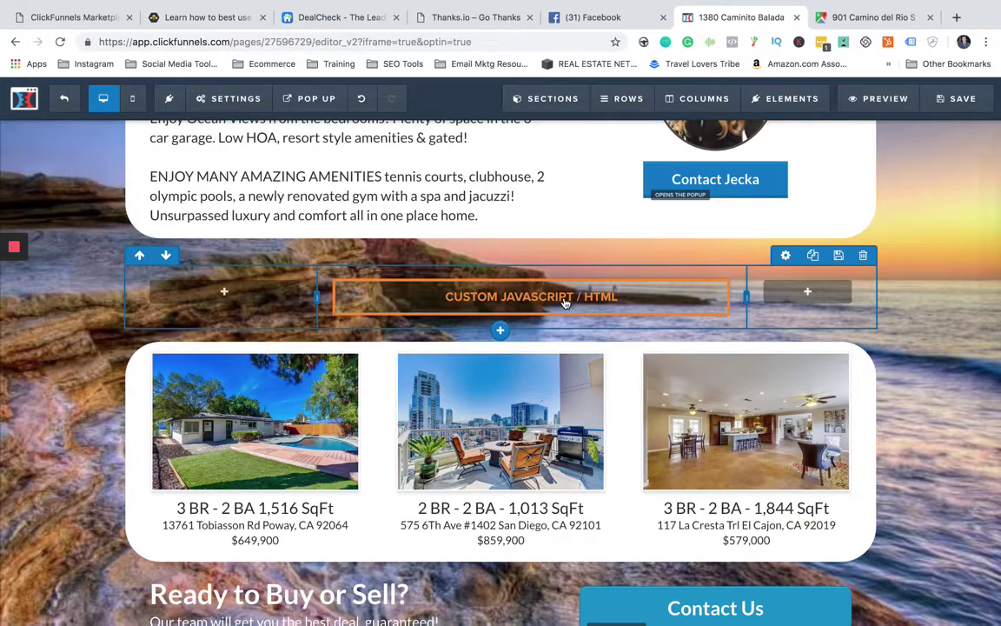
click(580, 296)
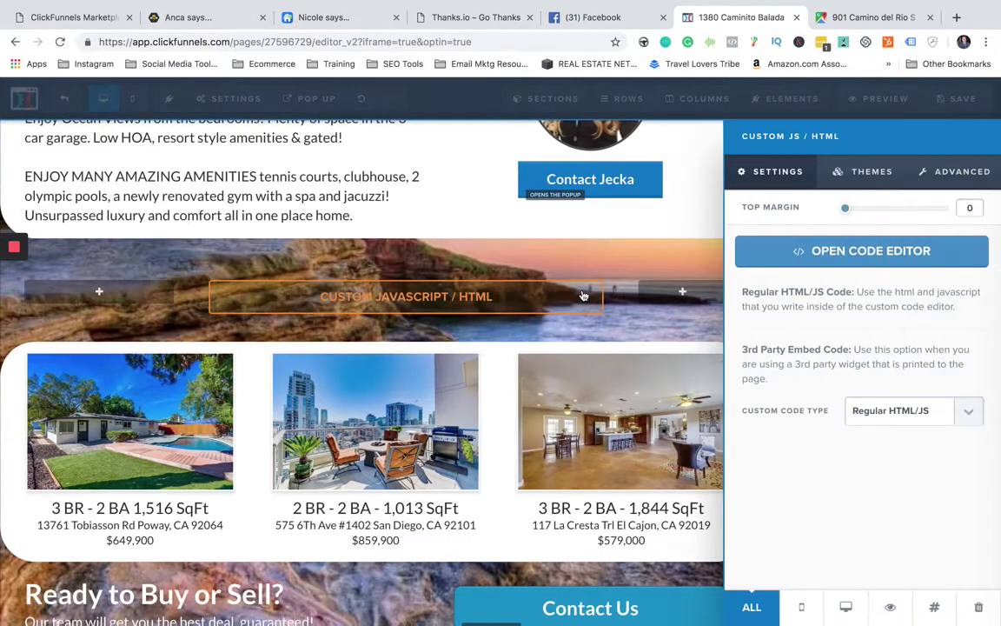
click(845, 253)
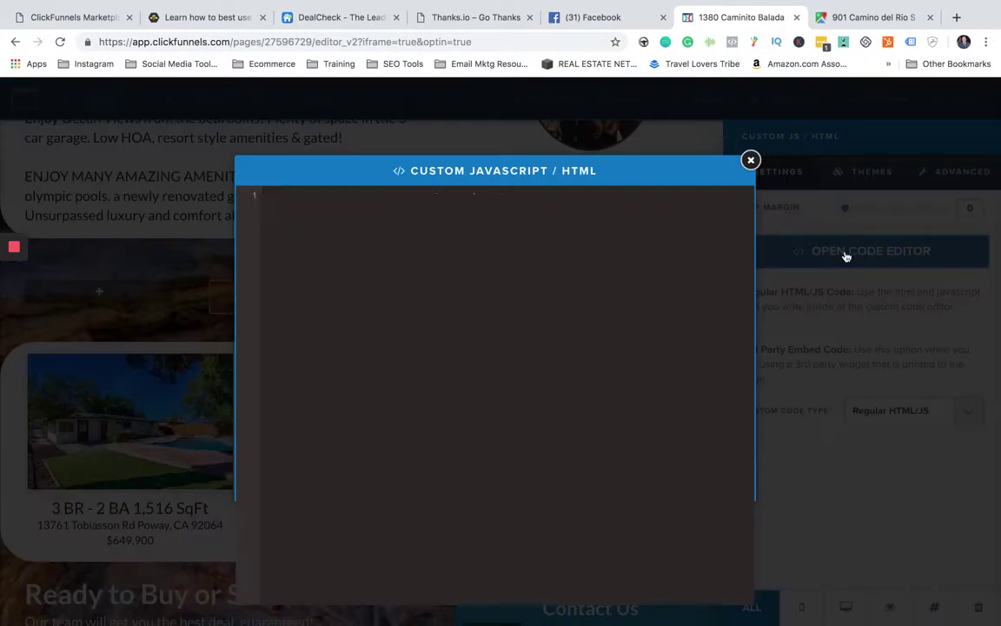
key(super+v)
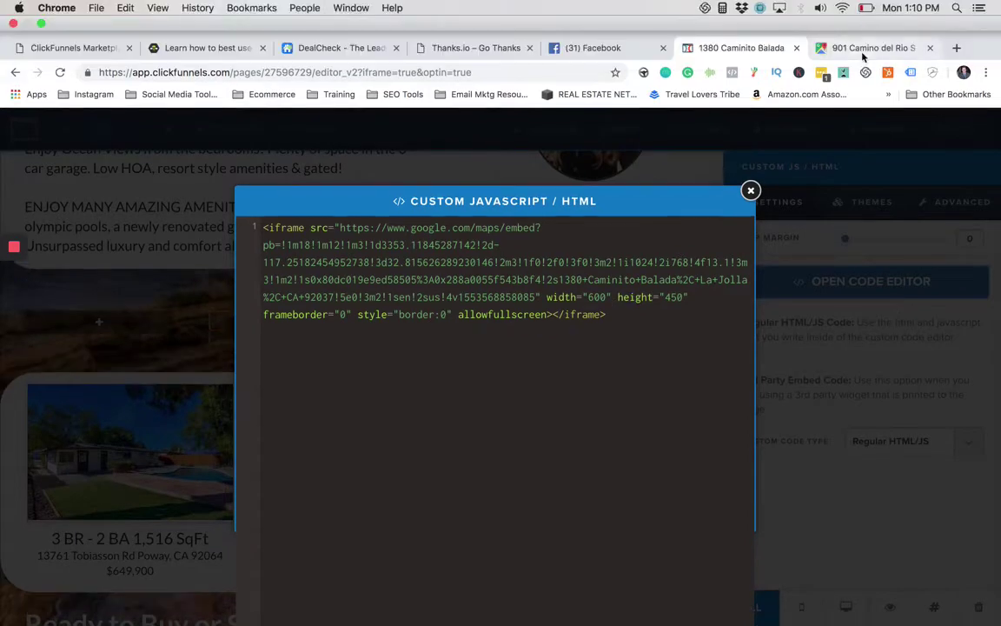
Step: Switch to Google Maps, copy the medium-size map embed HTML of the selected place, and leave the sharing options
click(834, 48)
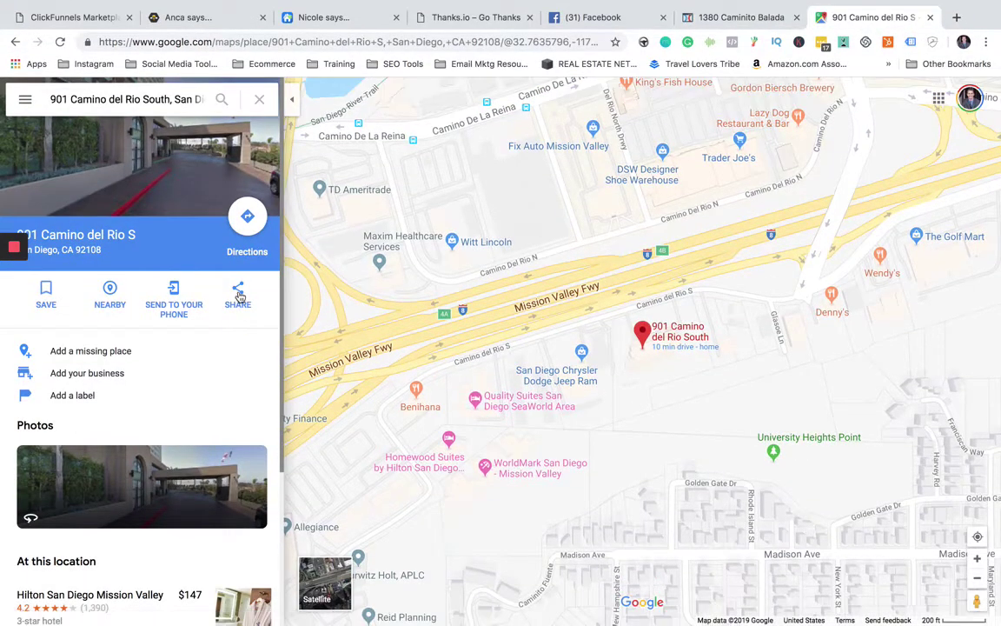
click(237, 324)
click(472, 266)
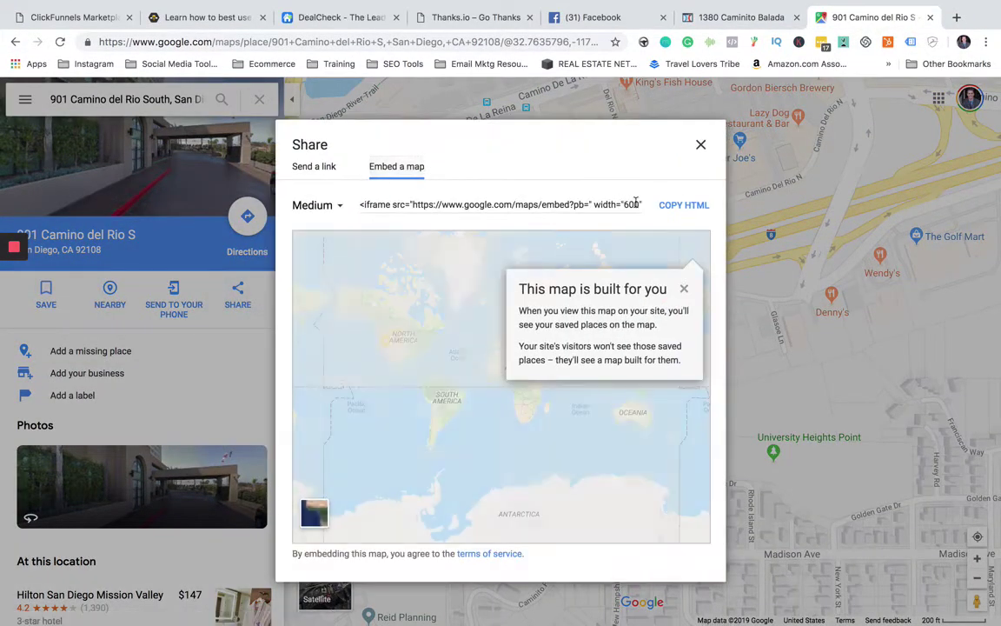
click(685, 205)
click(700, 145)
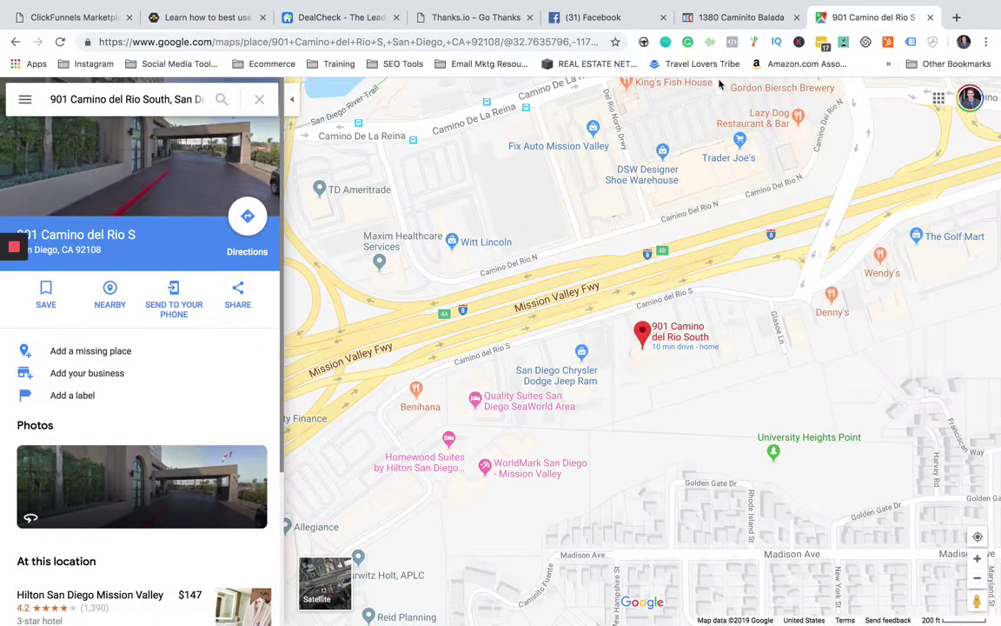
Step: Return to the ClickFunnels page editor, close the custom code, and save the property page
click(735, 17)
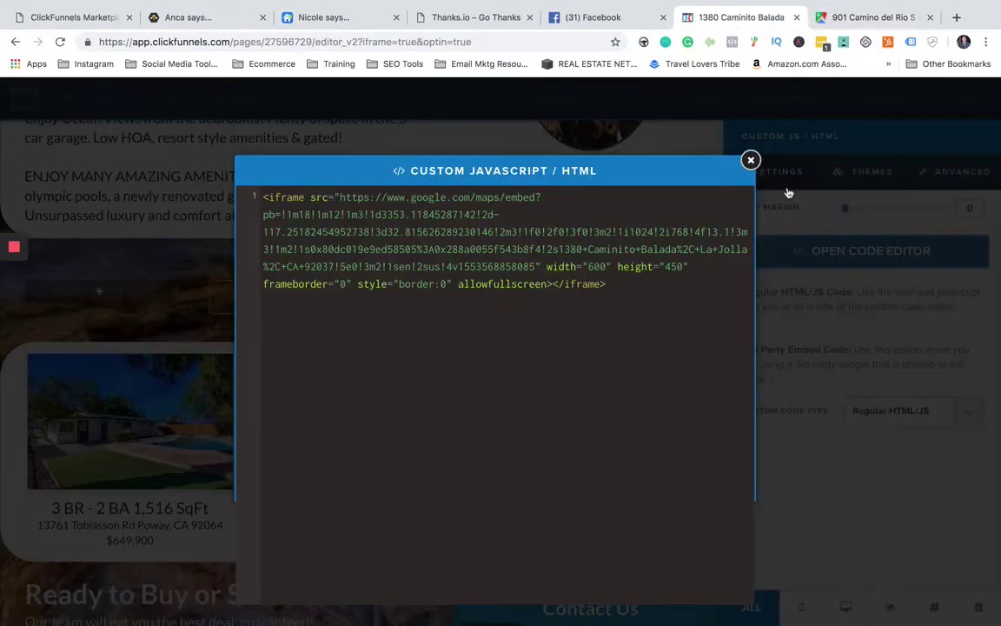
click(751, 160)
click(950, 104)
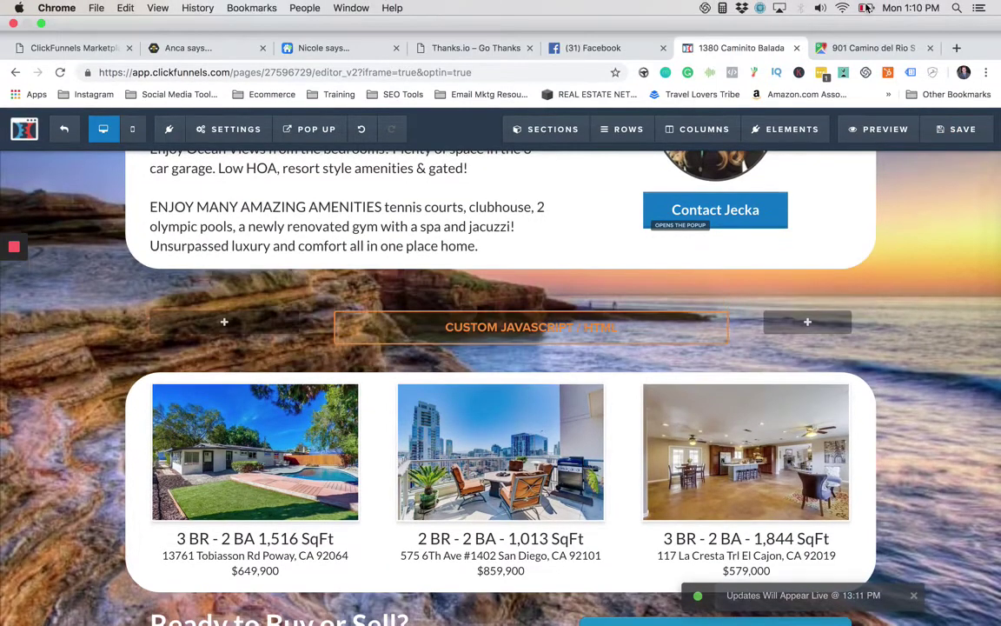
click(867, 7)
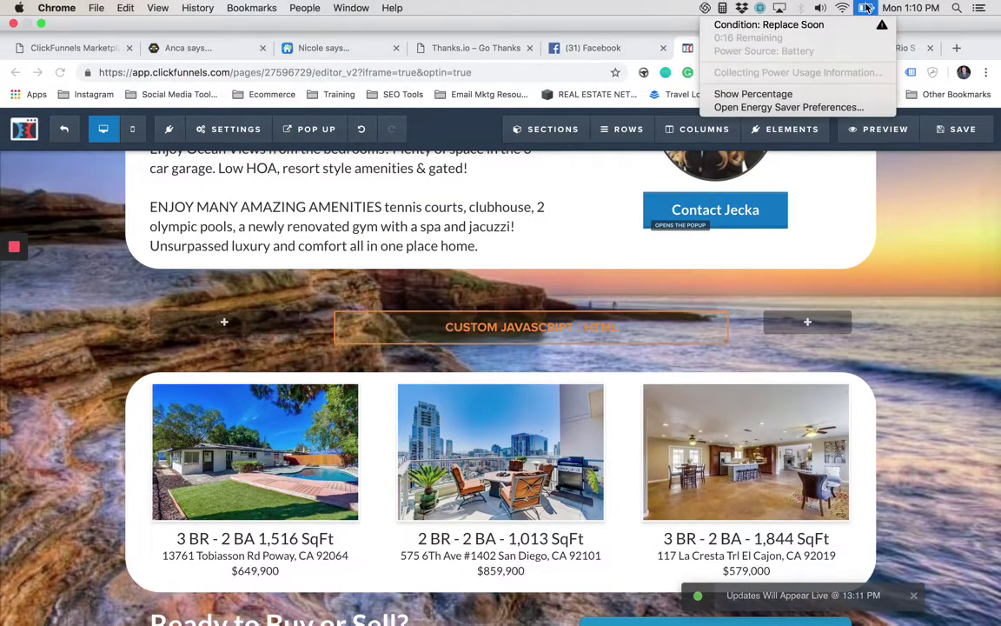
click(867, 8)
Step: Look over the other listings and the footer, select the "Privacy" text to examine its link option, and leave it unedited
scroll(130, 369, down, 4)
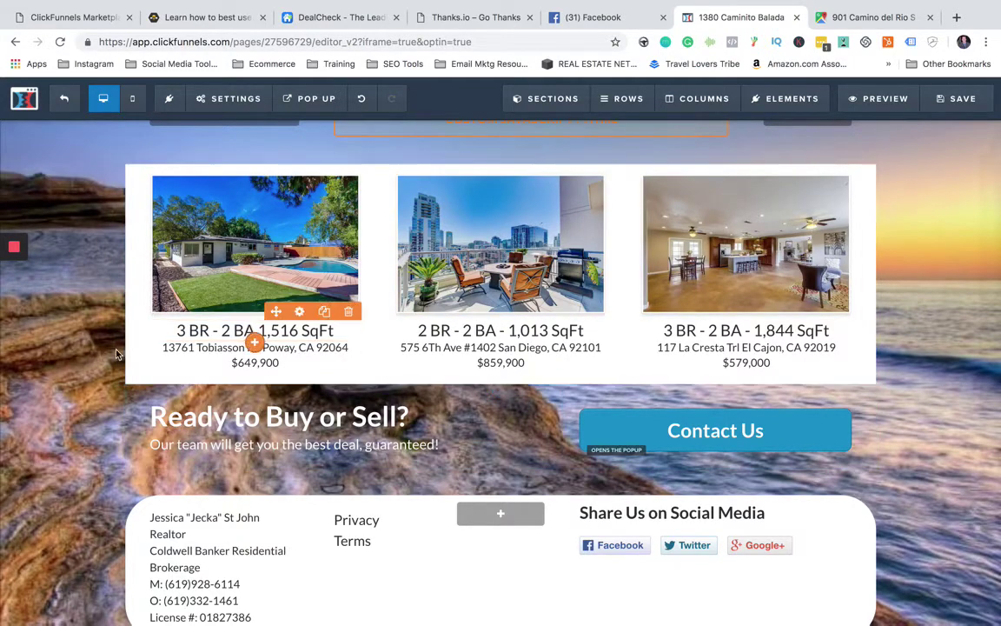
scroll(99, 355, down, 2)
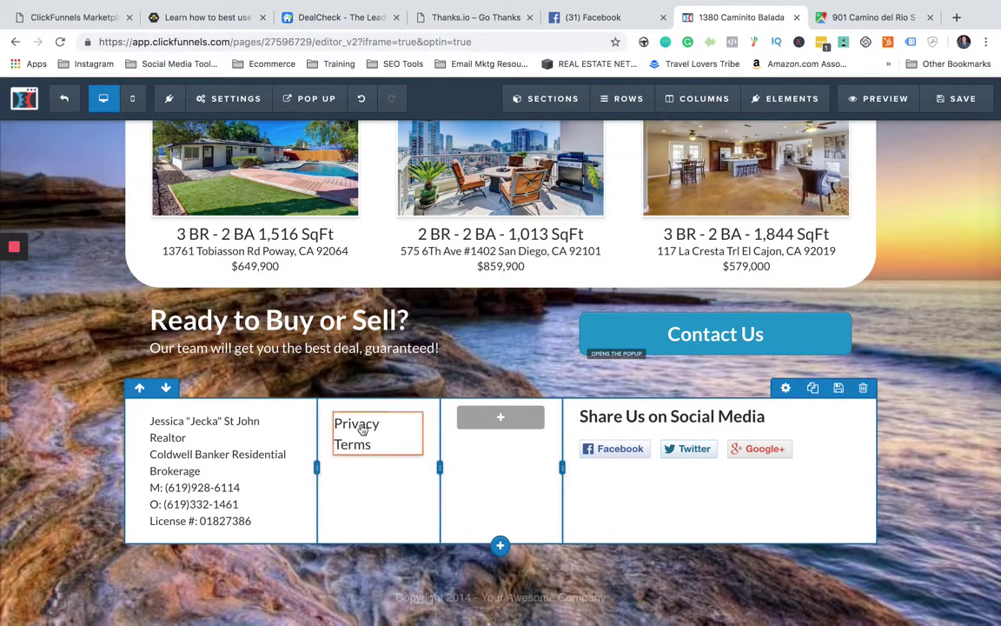
click(388, 422)
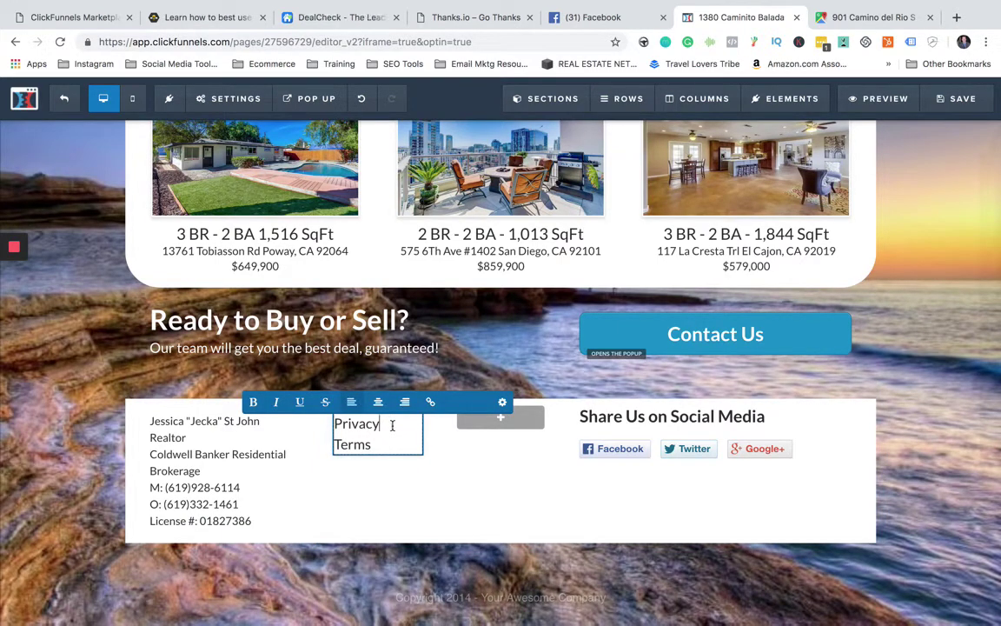
drag(392, 425, 338, 423)
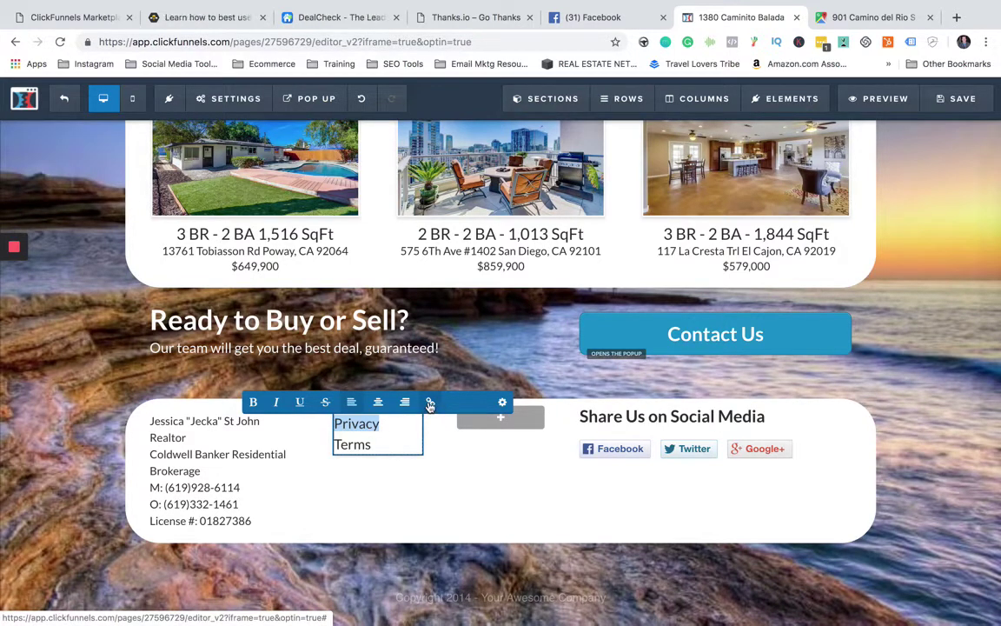
click(376, 495)
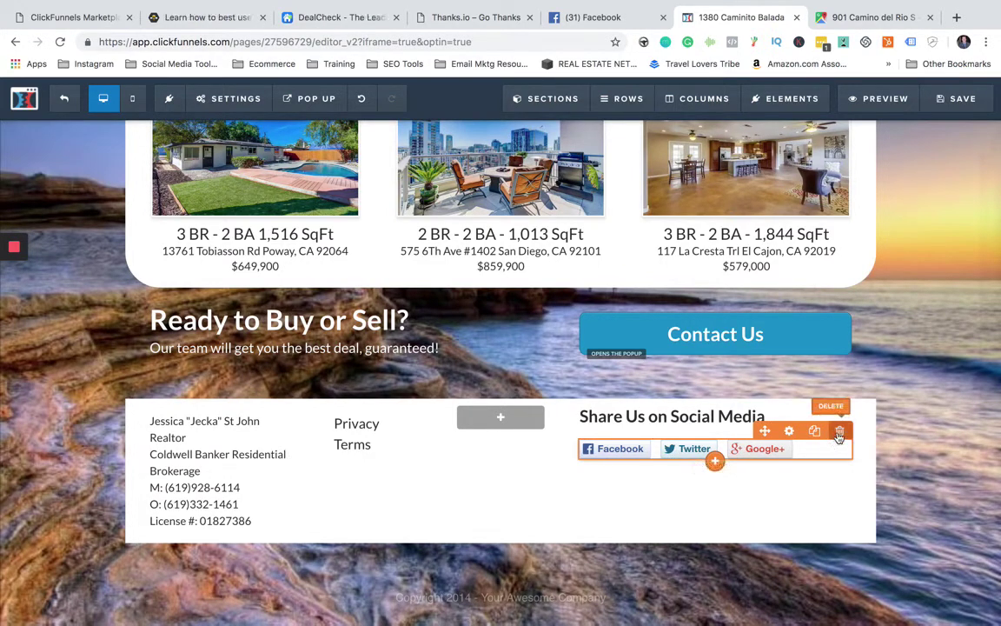
Step: Review the property page again from the footer up to the header, including the Featured Home details and photo gallery
scroll(86, 477, up, 5)
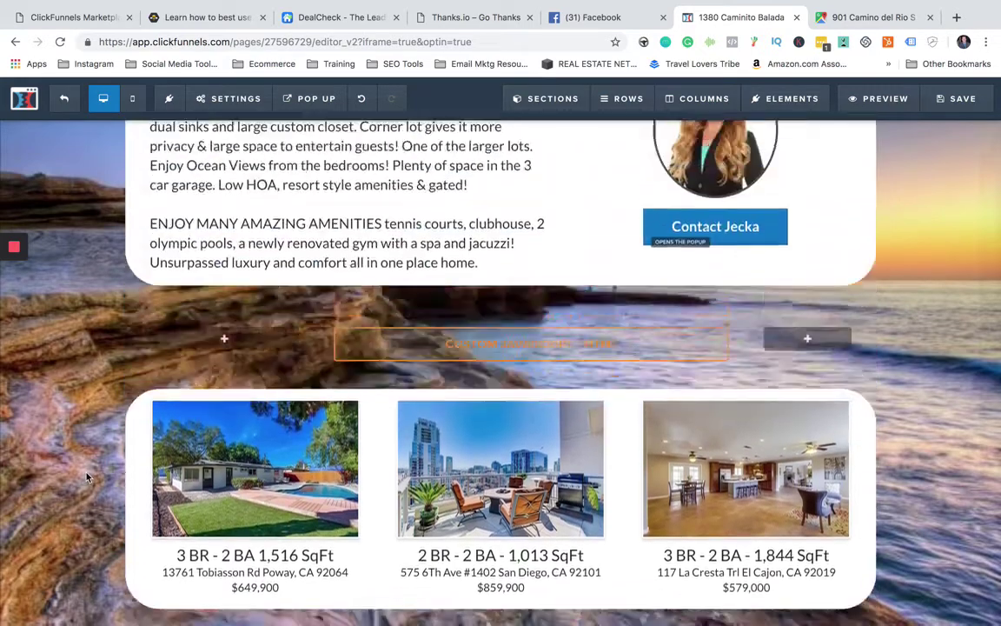
scroll(87, 478, up, 10)
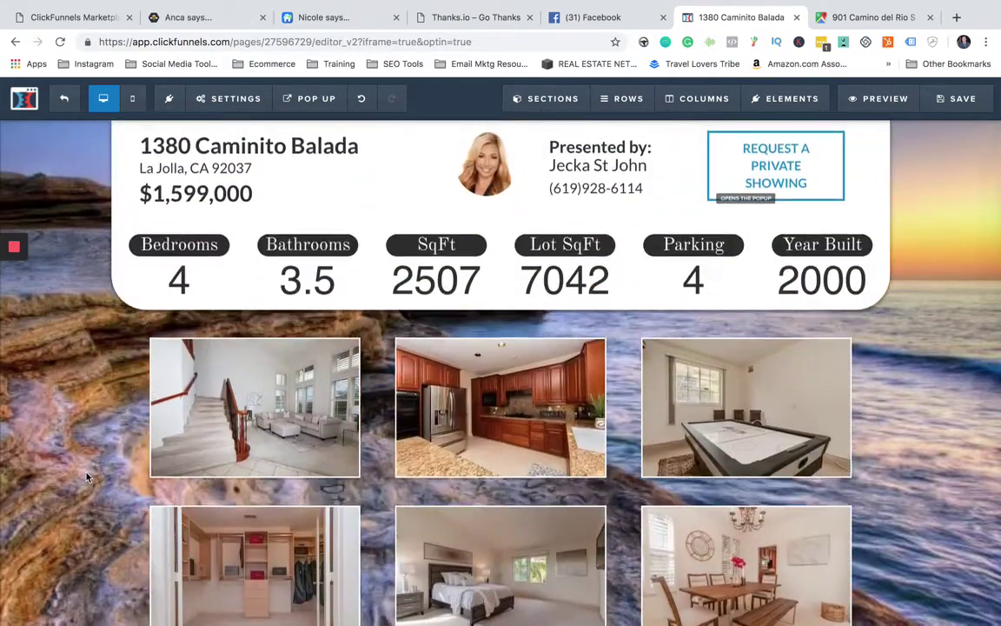
scroll(87, 477, down, 1)
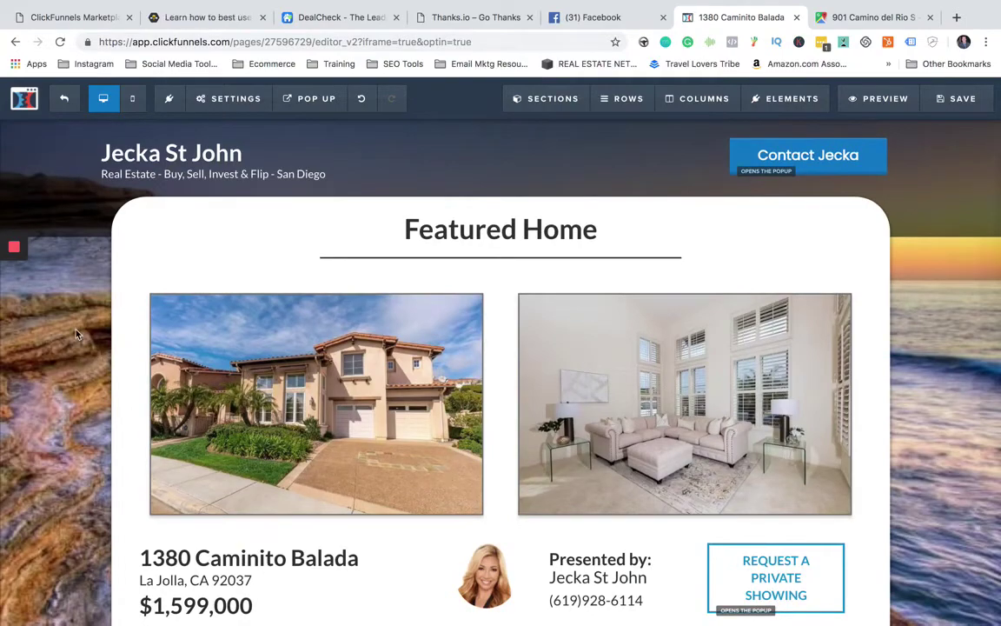
scroll(76, 334, down, 2)
scroll(76, 335, down, 4)
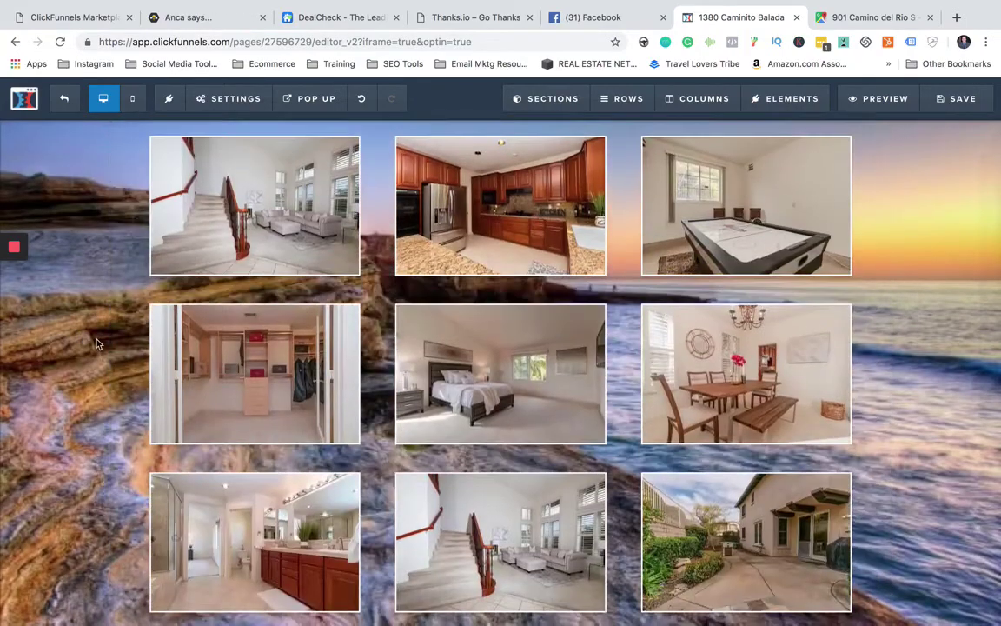
scroll(97, 344, up, 5)
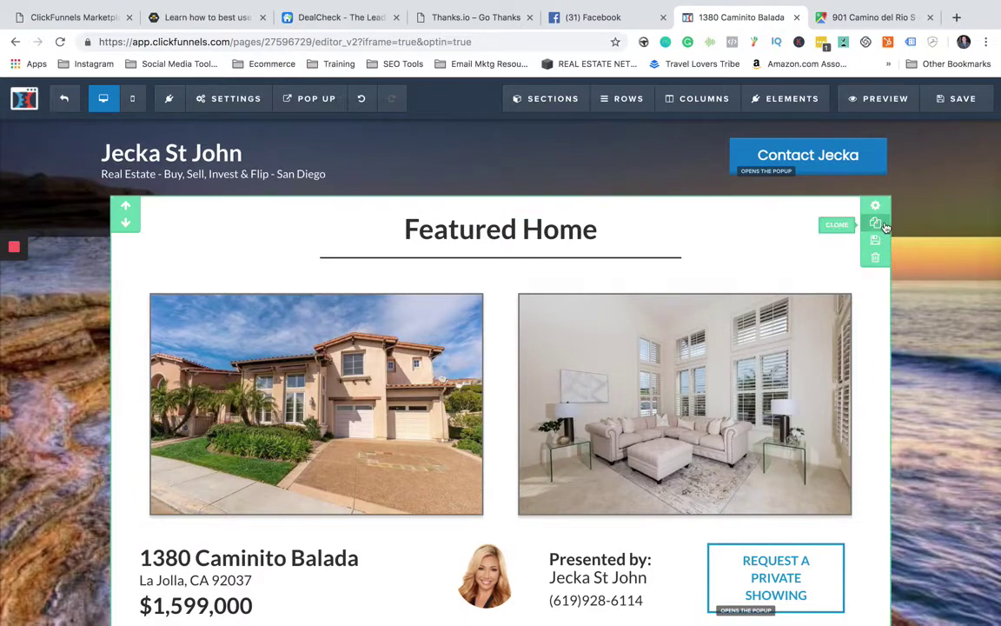
Step: Open the settings of the Featured Home section and examine its section width options, keeping Wide
scroll(538, 332, down, 2)
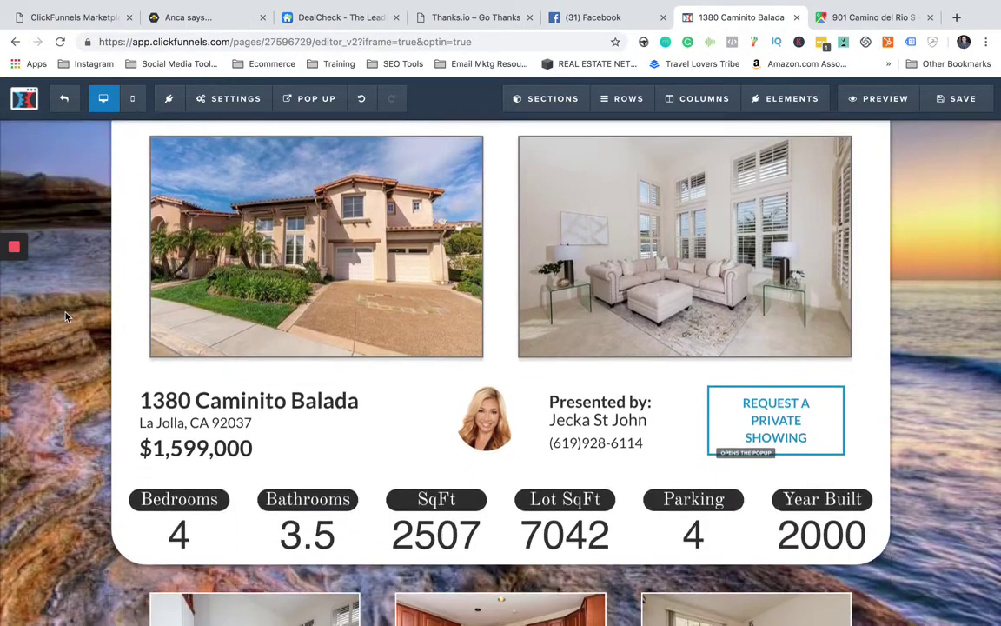
scroll(538, 331, up, 2)
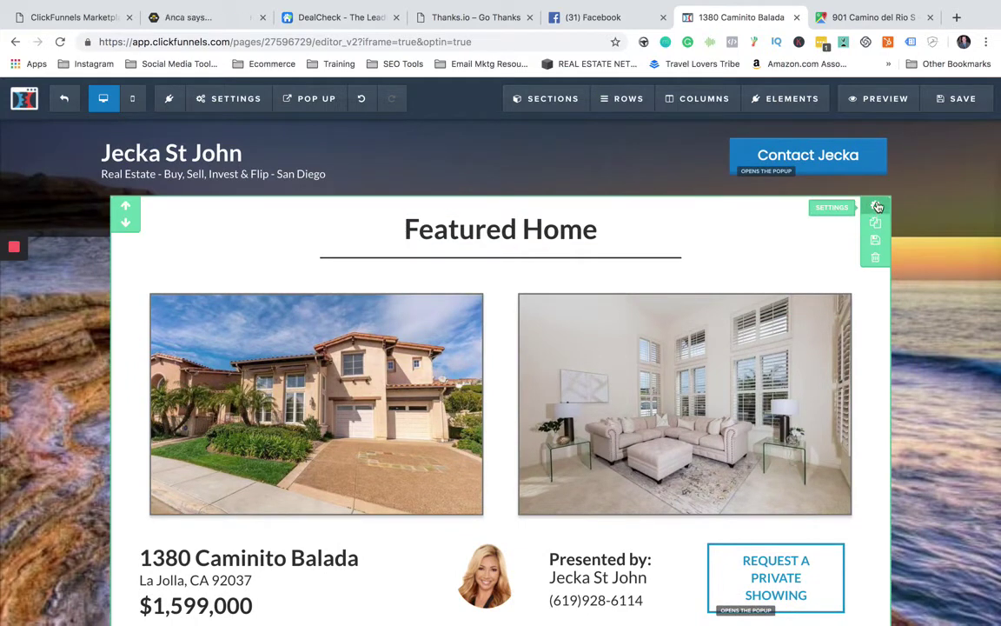
click(876, 206)
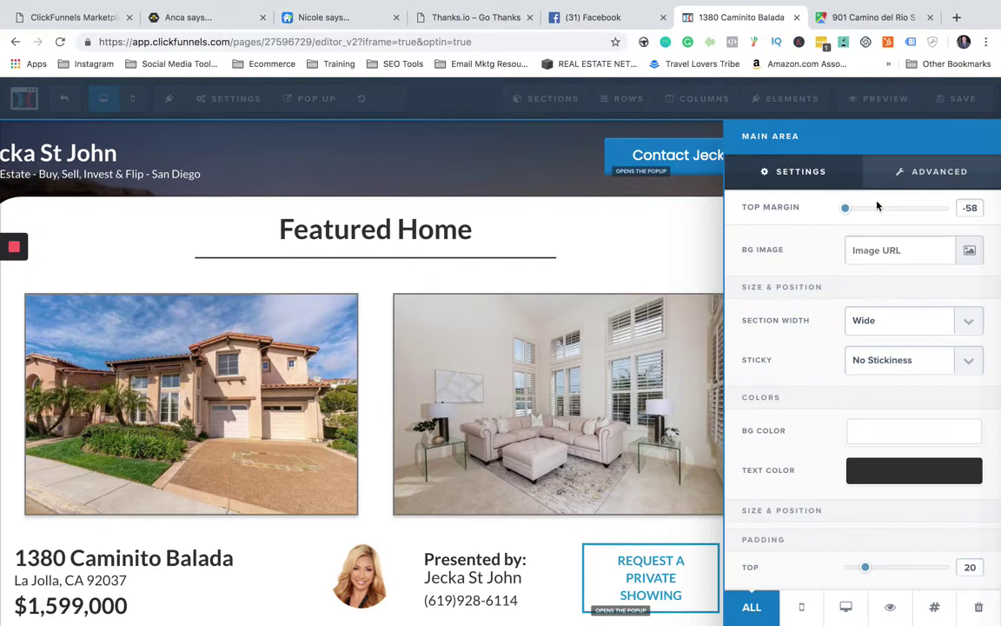
click(964, 324)
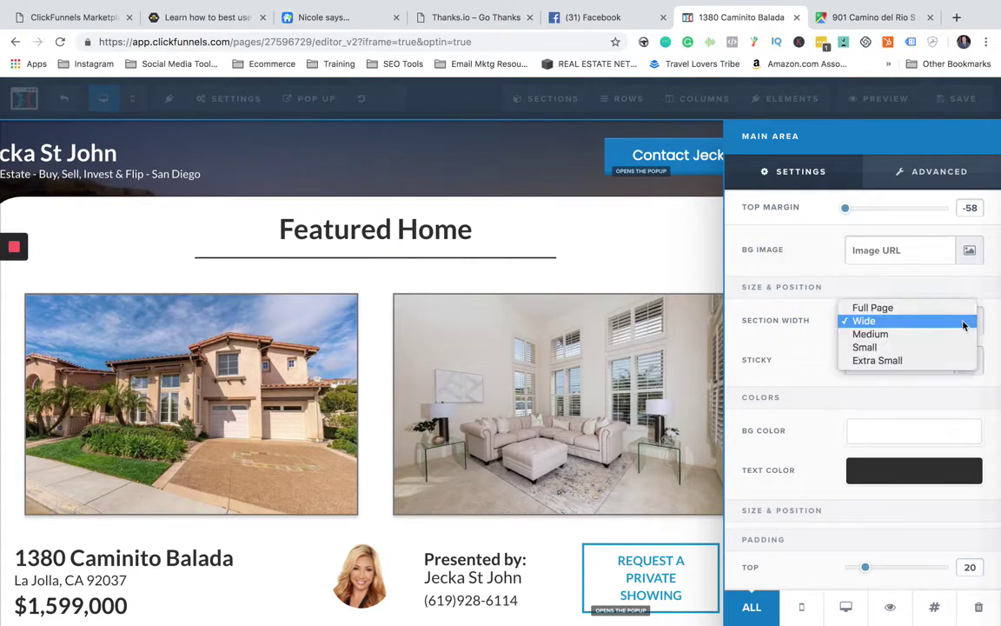
click(963, 322)
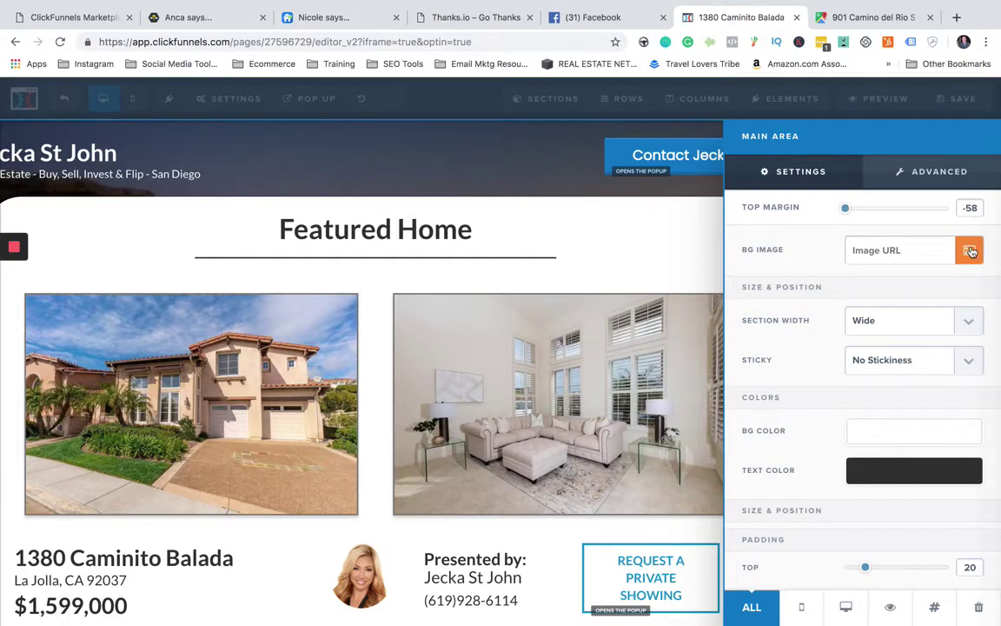
Step: Try a yellow #ffe300 background colour on the Featured Home section and restore it to white
scroll(852, 313, down, 2)
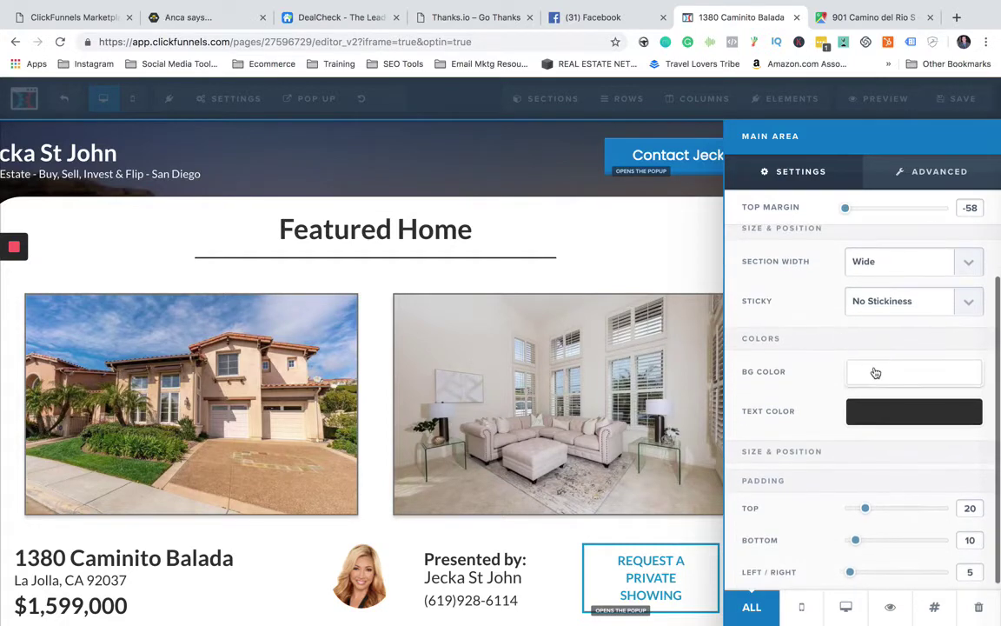
click(875, 372)
click(816, 441)
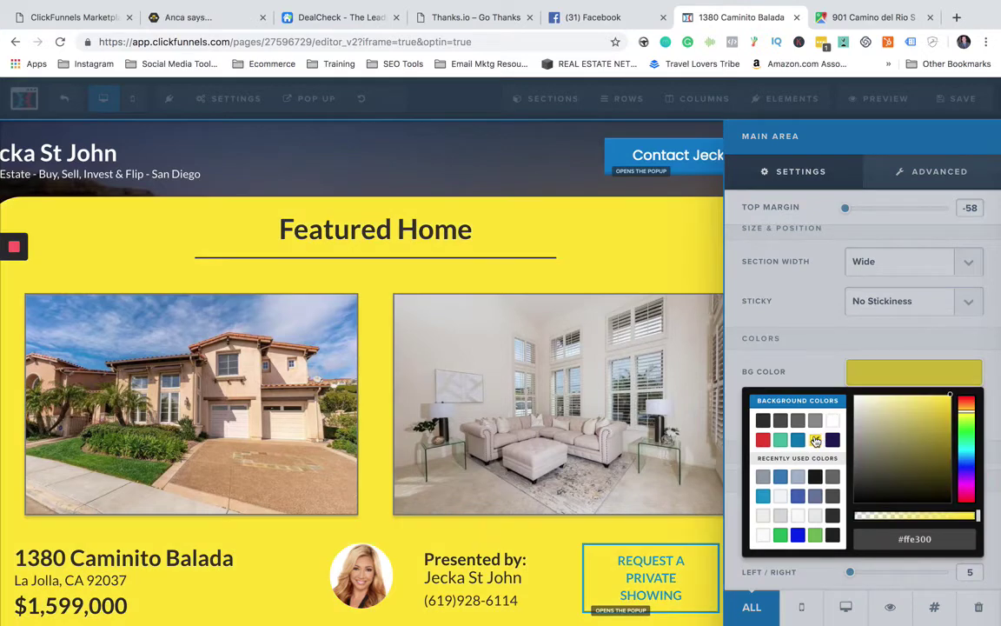
click(832, 421)
click(829, 363)
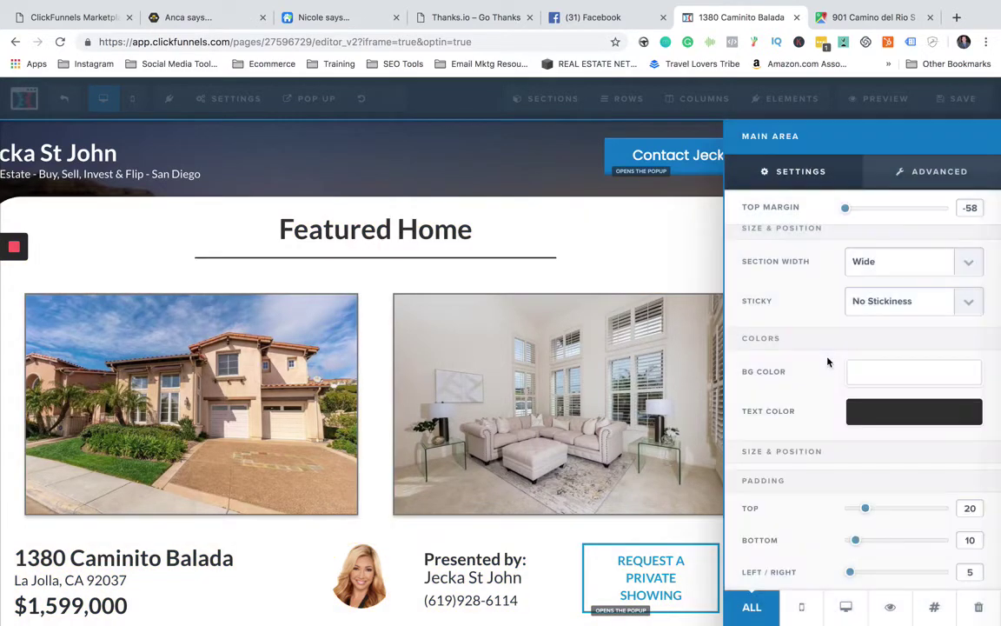
Step: Try the Full Page and Medium widths on the Featured Home section, and return its section width to Wide
scroll(827, 360, up, 2)
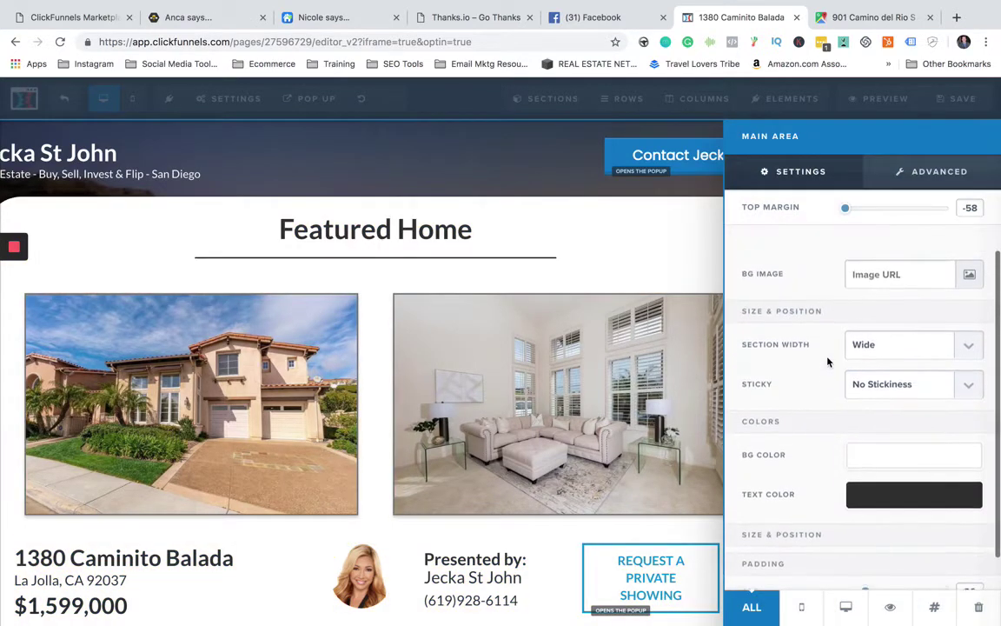
click(921, 327)
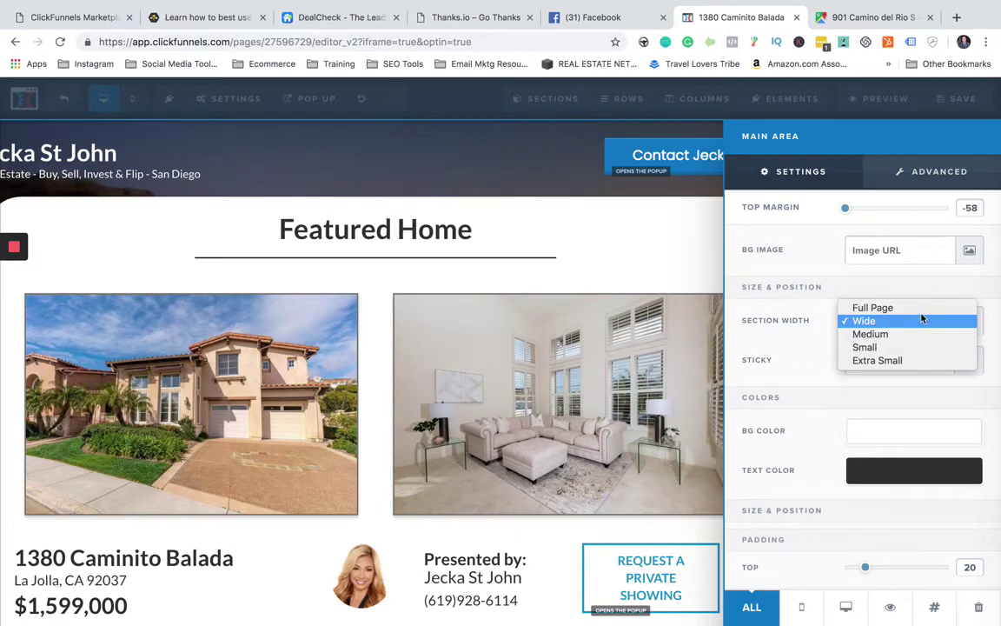
click(920, 309)
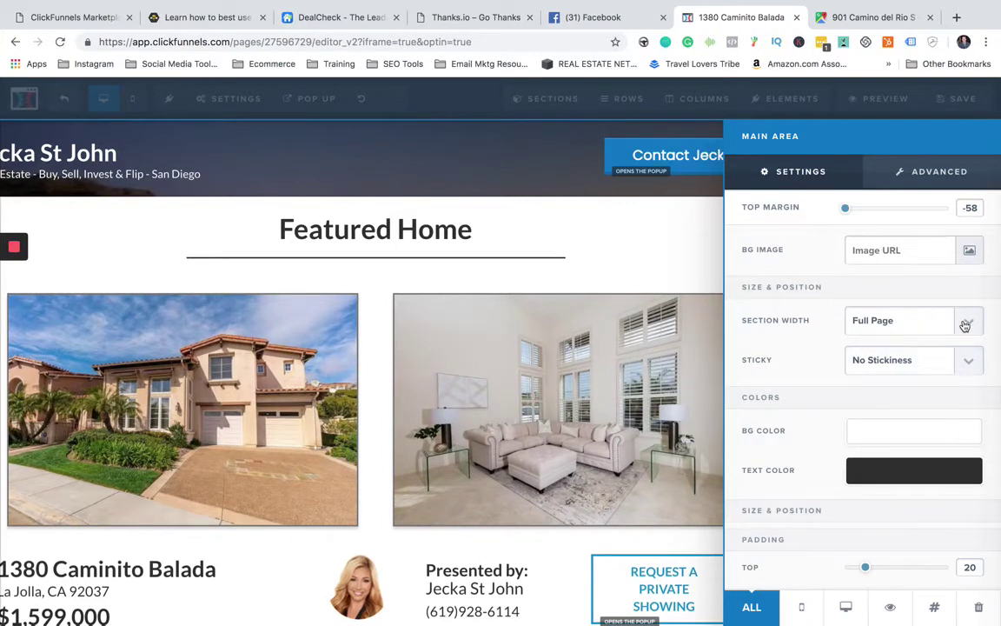
click(964, 323)
key(Escape)
key(Down)
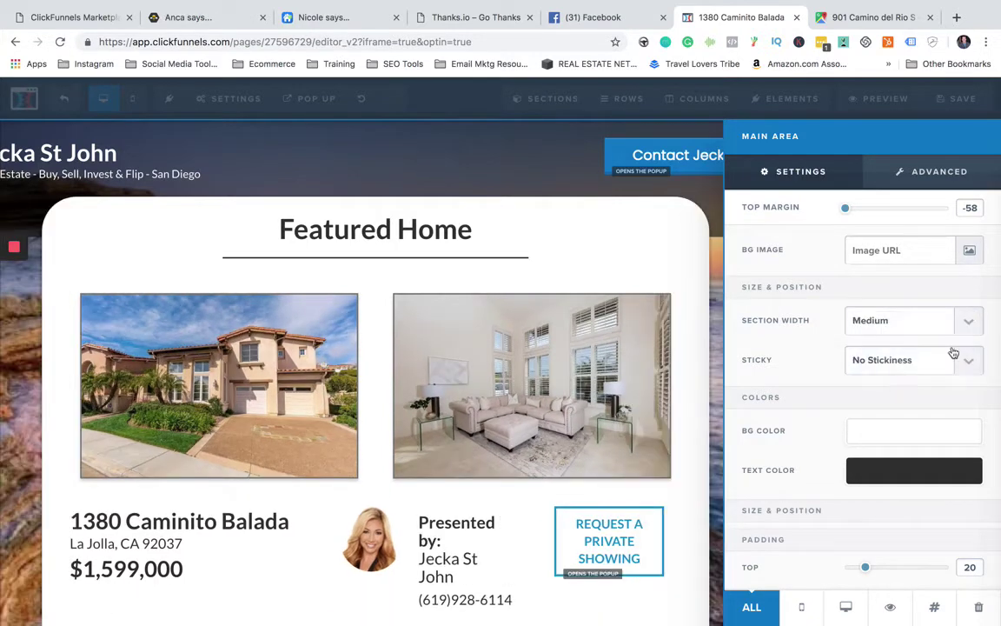
click(964, 326)
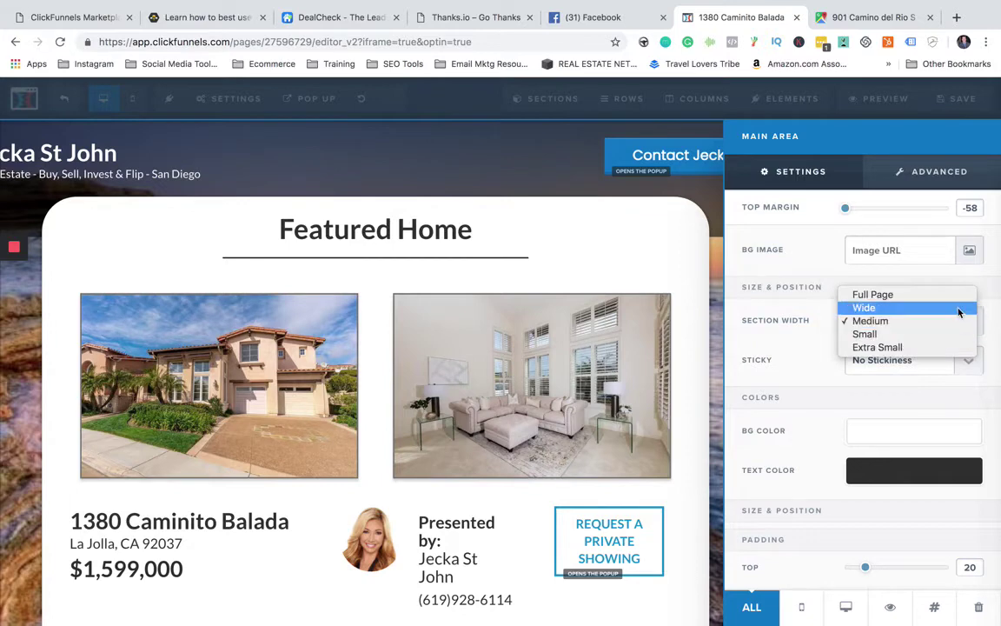
click(959, 311)
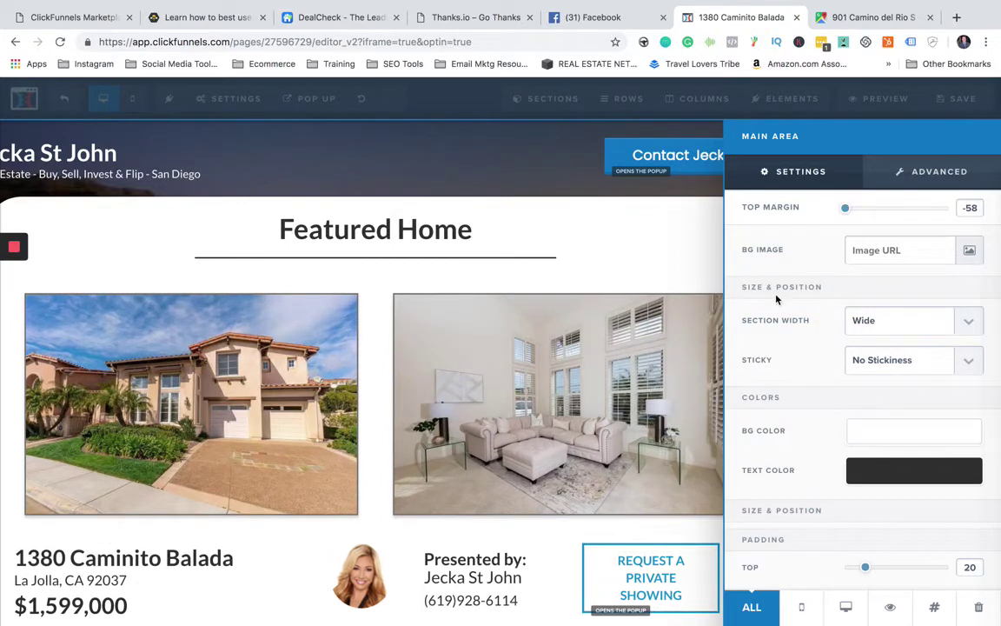
Step: Close the section settings and save the property page
click(638, 259)
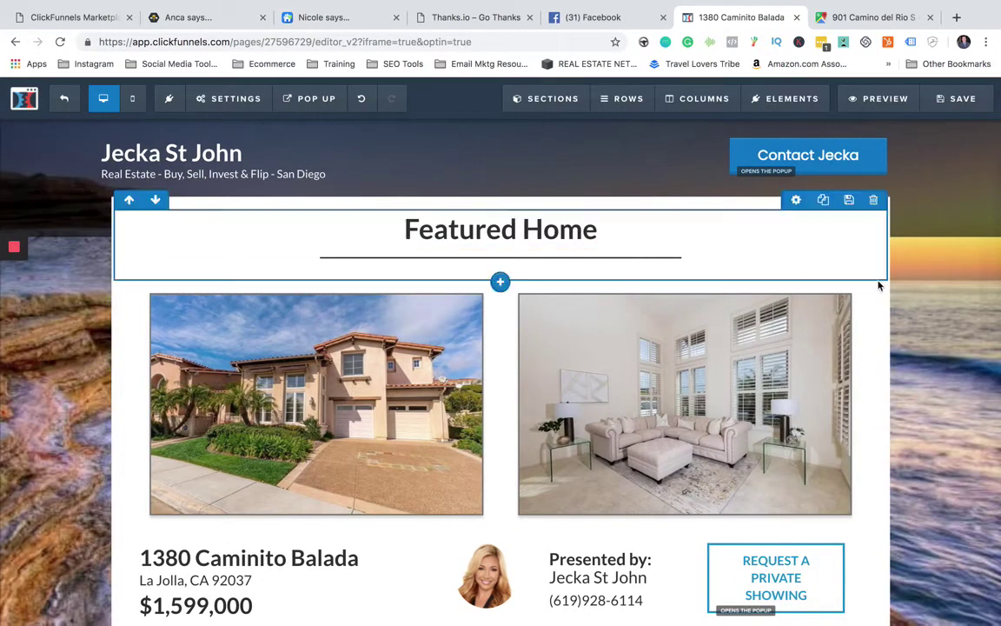
click(959, 102)
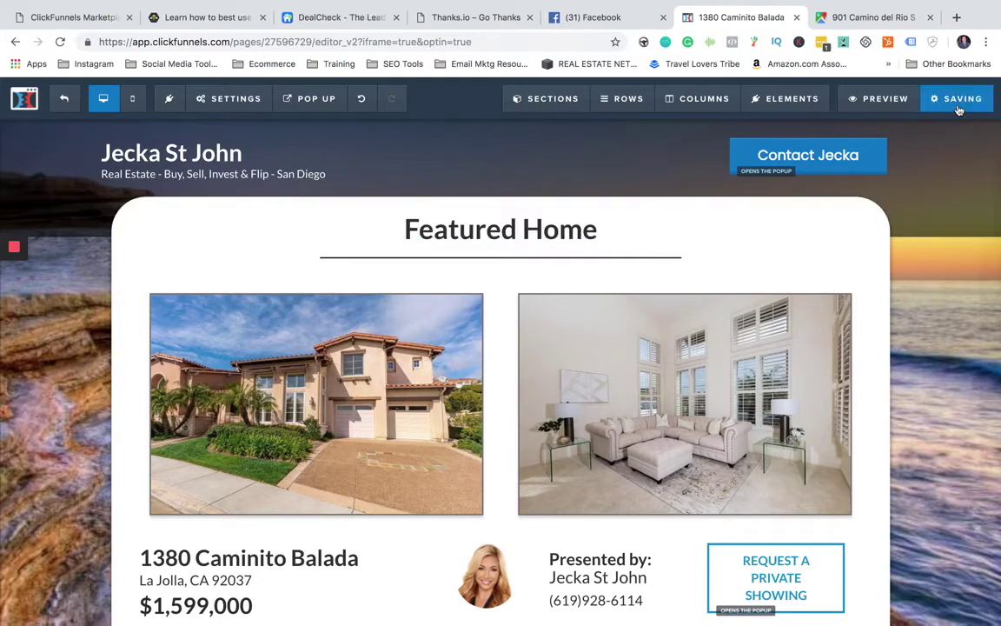
scroll(887, 327, down, 15)
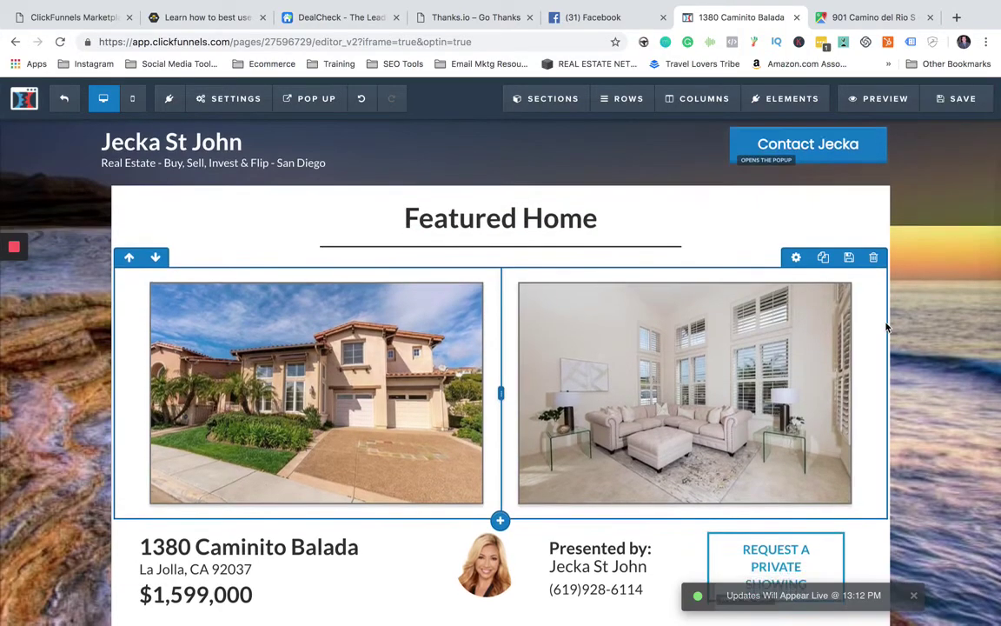
scroll(886, 327, up, 15)
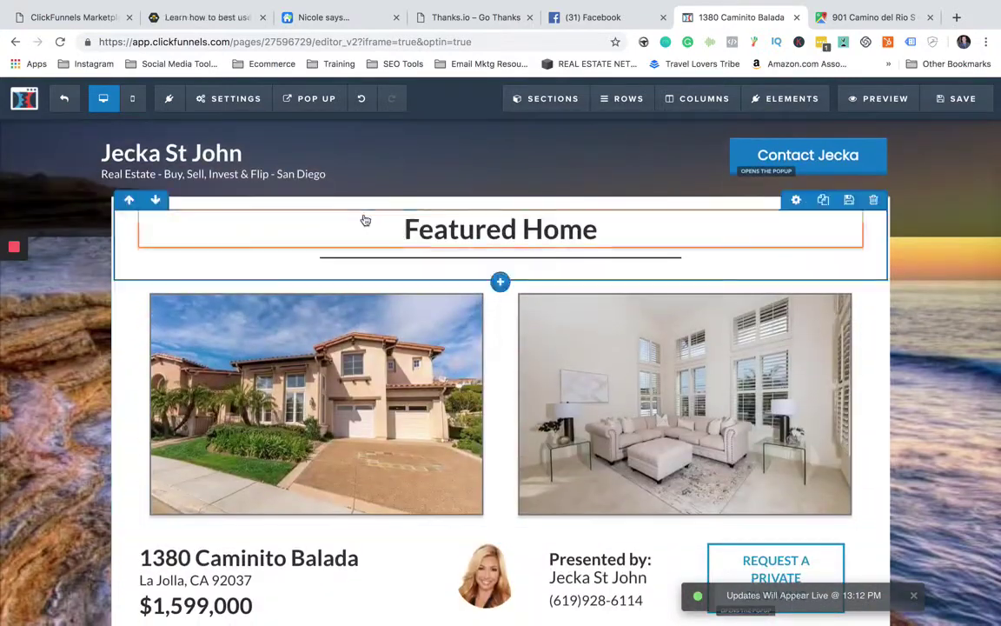
Step: Look over the finished property page, from the Featured Home details through the photo gallery to the description and contact section
mouse_move(304, 107)
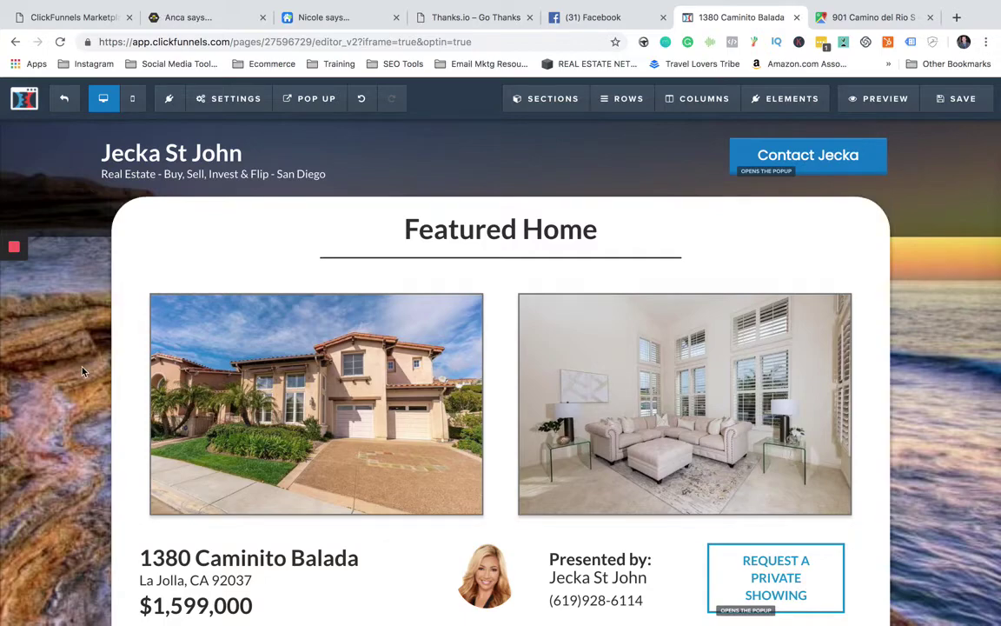
scroll(84, 372, down, 1)
scroll(83, 372, down, 10)
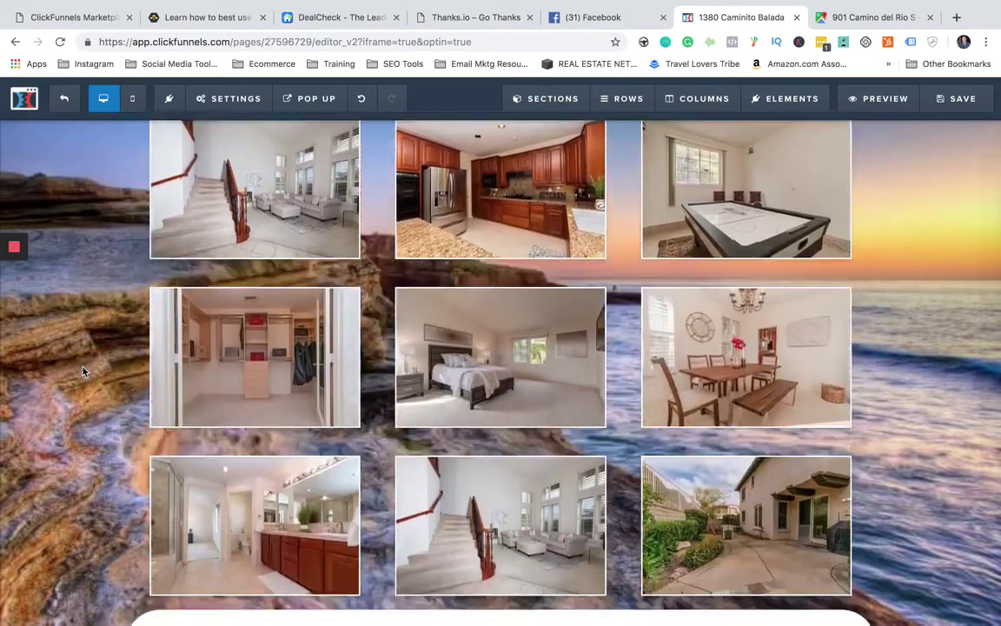
scroll(84, 372, down, 2)
scroll(83, 372, up, 10)
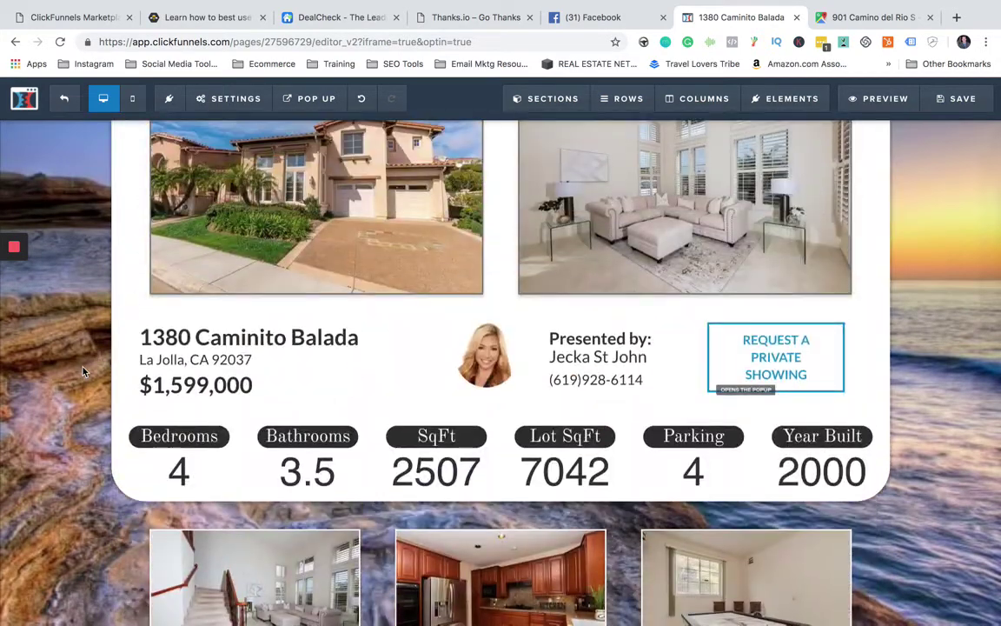
scroll(83, 372, down, 1)
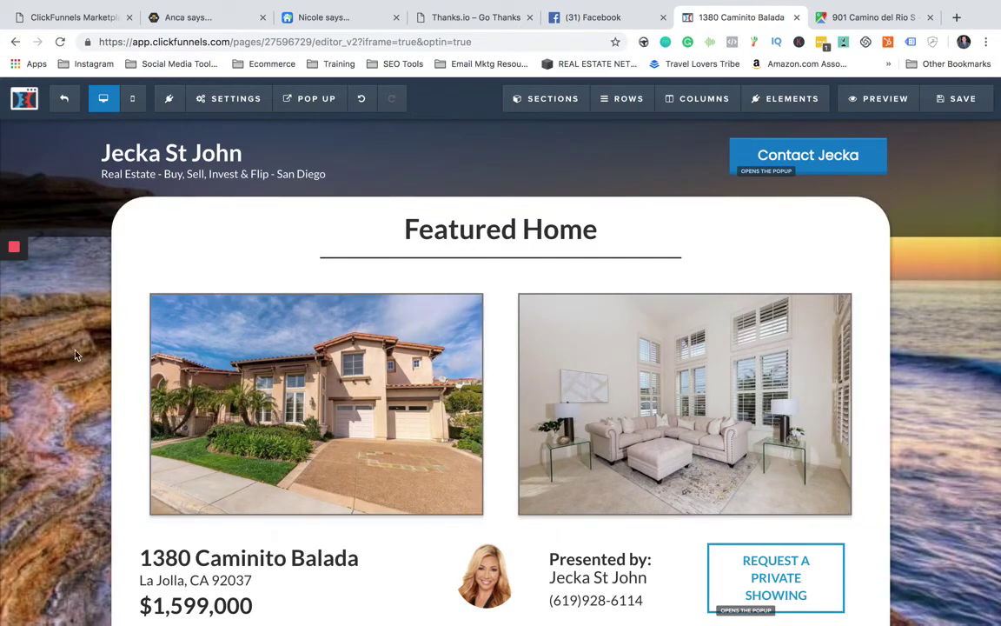
scroll(75, 354, down, 3)
scroll(75, 354, down, 1)
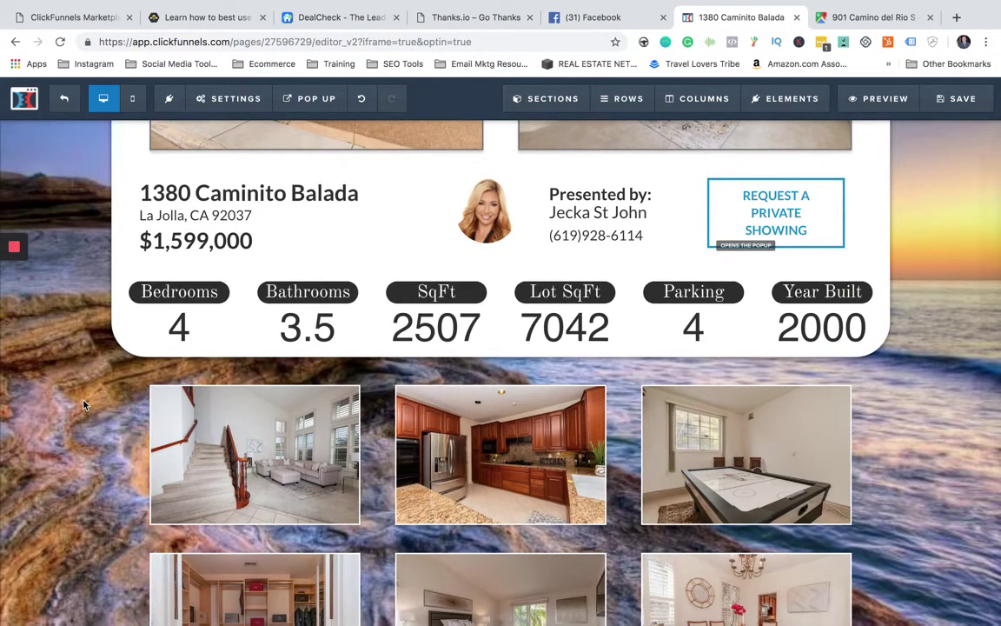
scroll(84, 404, up, 4)
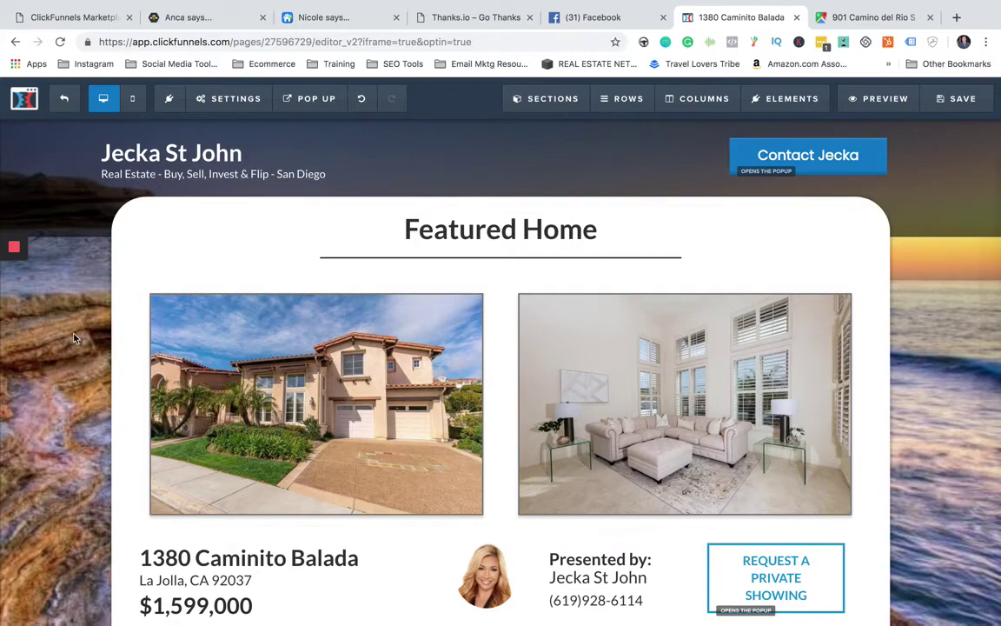
scroll(95, 350, down, 3)
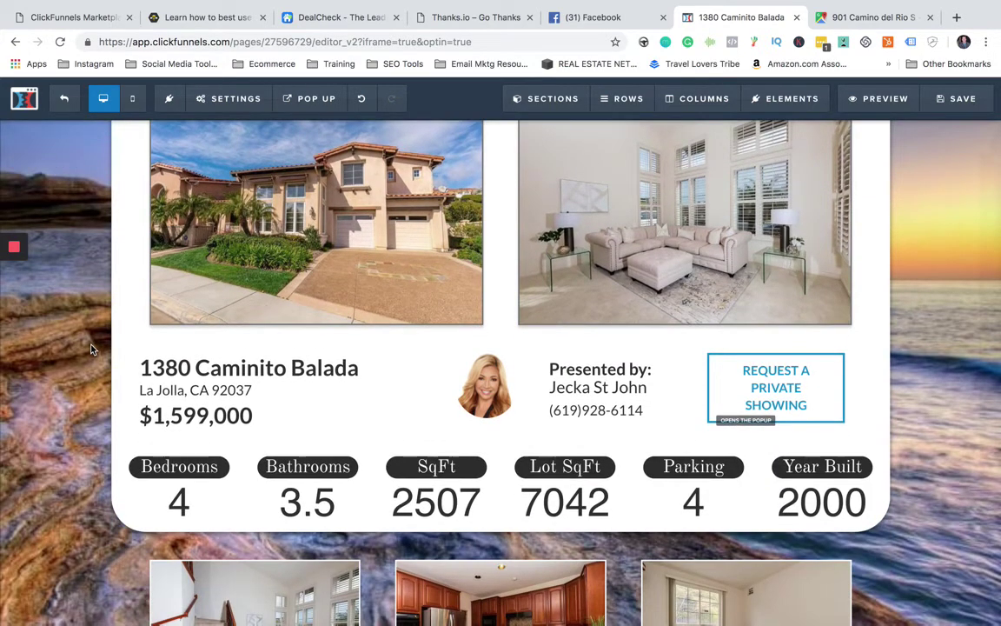
scroll(91, 349, down, 3)
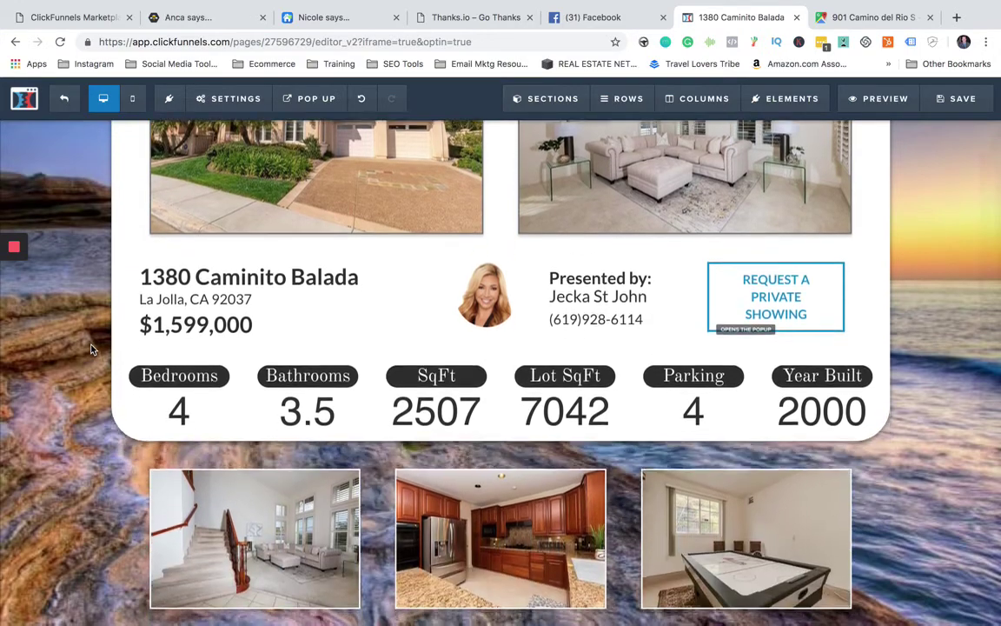
scroll(91, 349, down, 7)
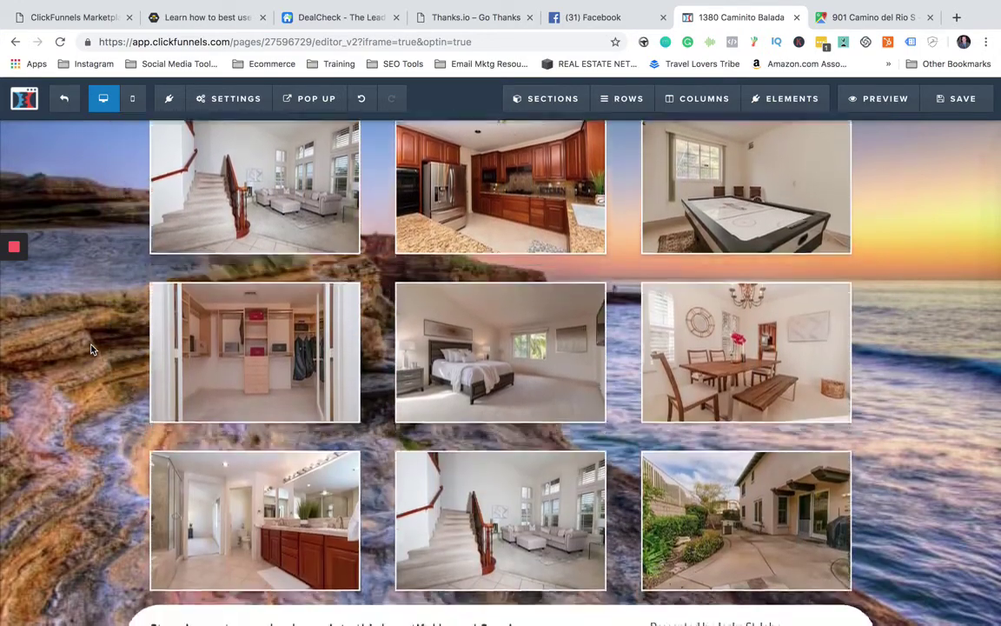
scroll(91, 350, down, 5)
scroll(91, 350, up, 18)
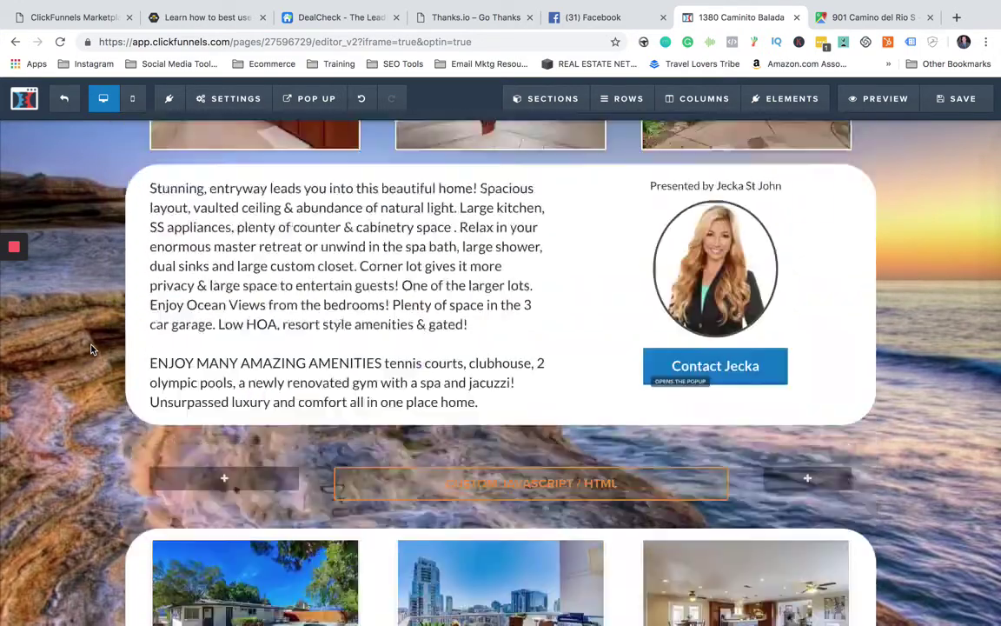
scroll(91, 350, down, 1)
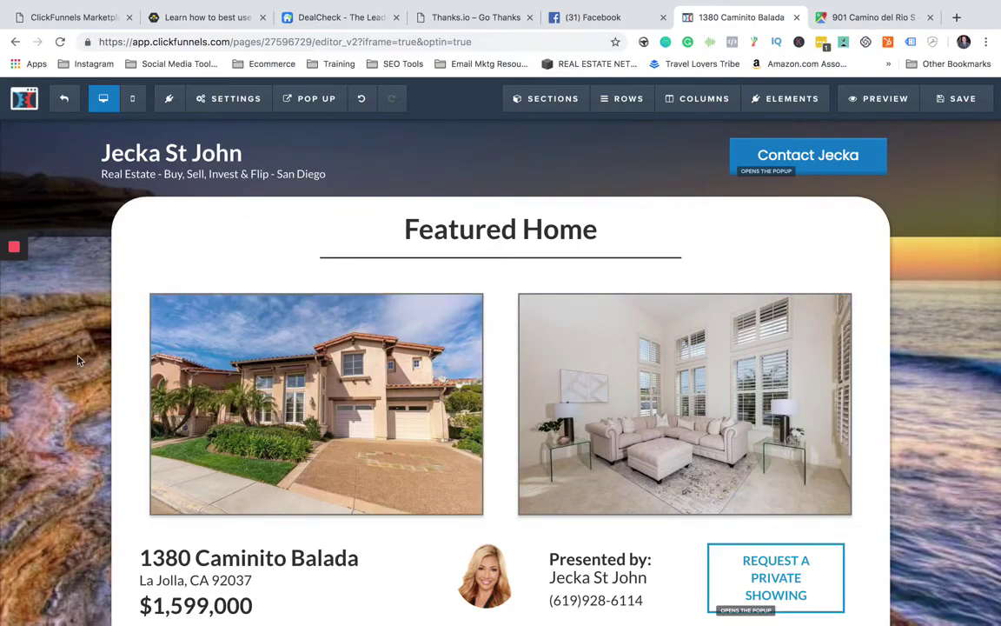
scroll(77, 360, down, 9)
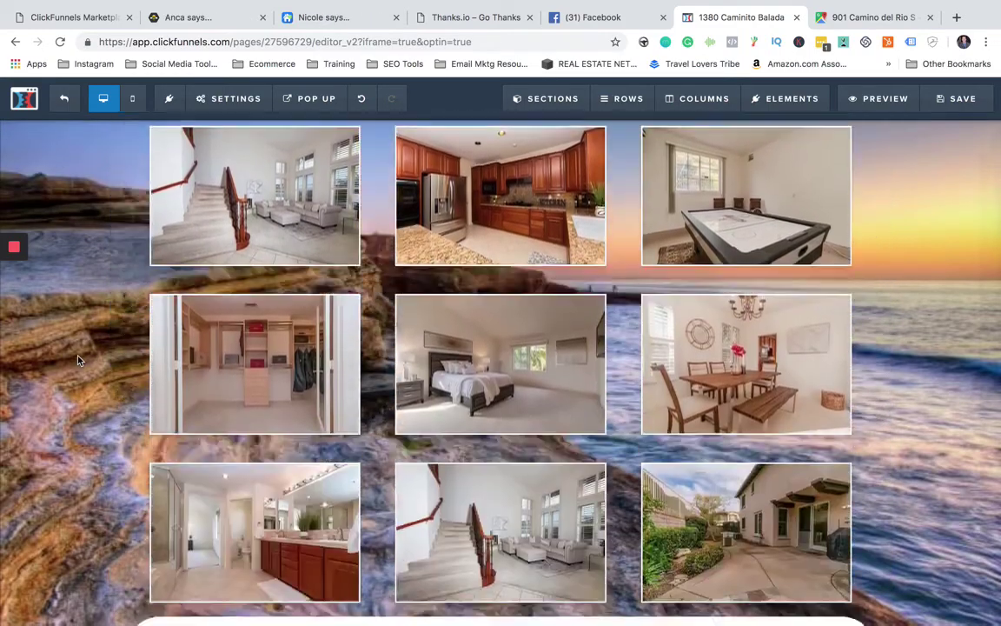
scroll(77, 360, down, 4)
scroll(78, 360, up, 12)
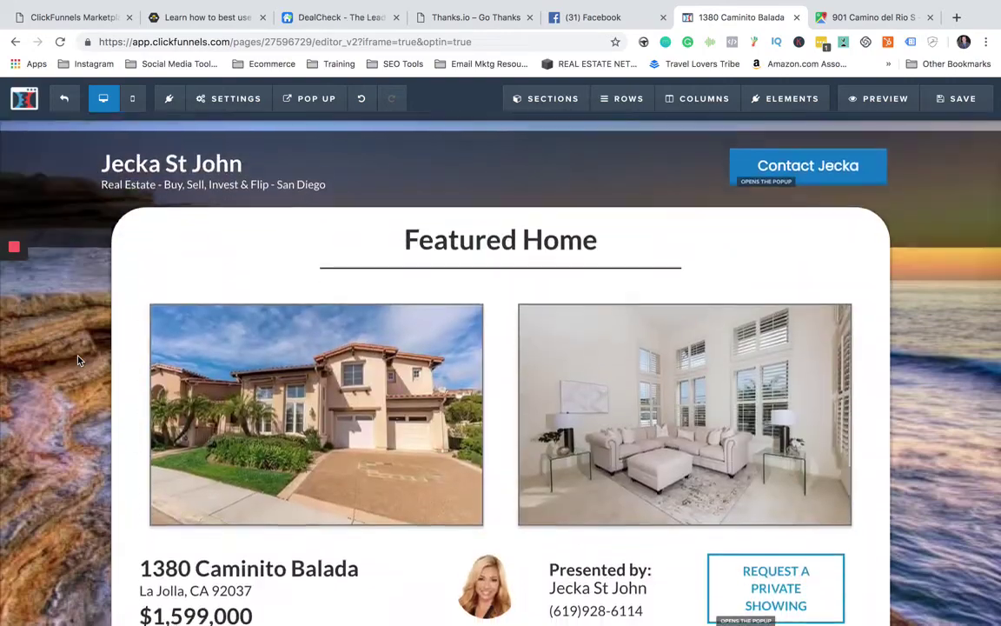
scroll(78, 360, down, 1)
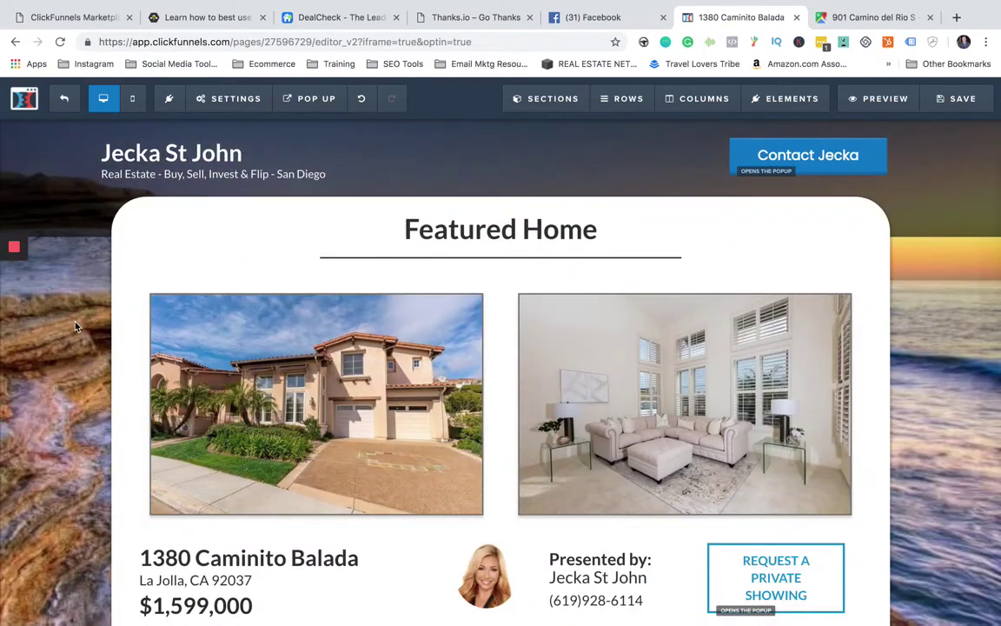
scroll(77, 328, down, 7)
scroll(77, 328, up, 7)
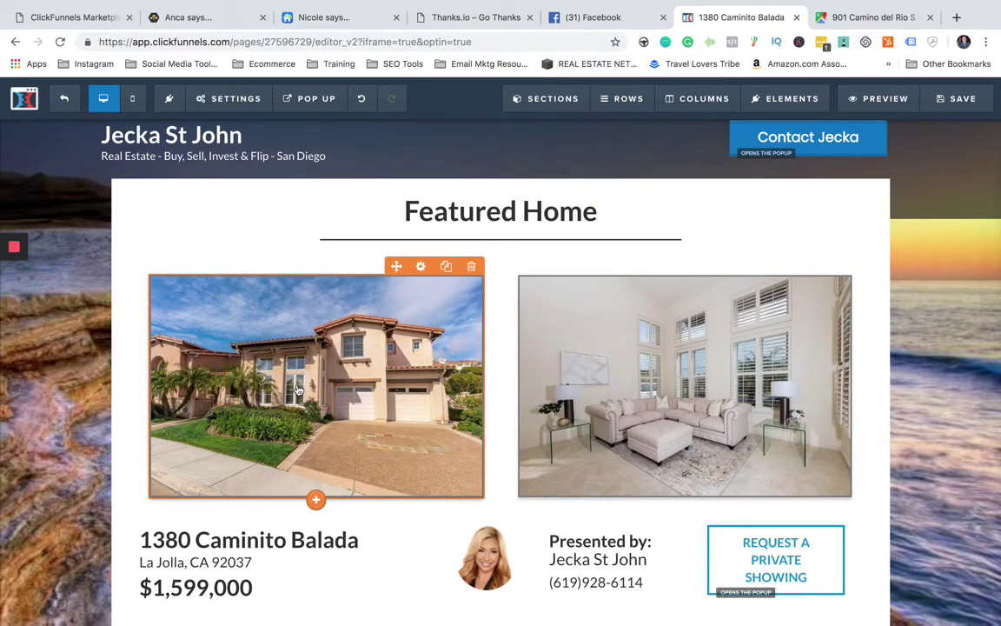
scroll(72, 341, up, 2)
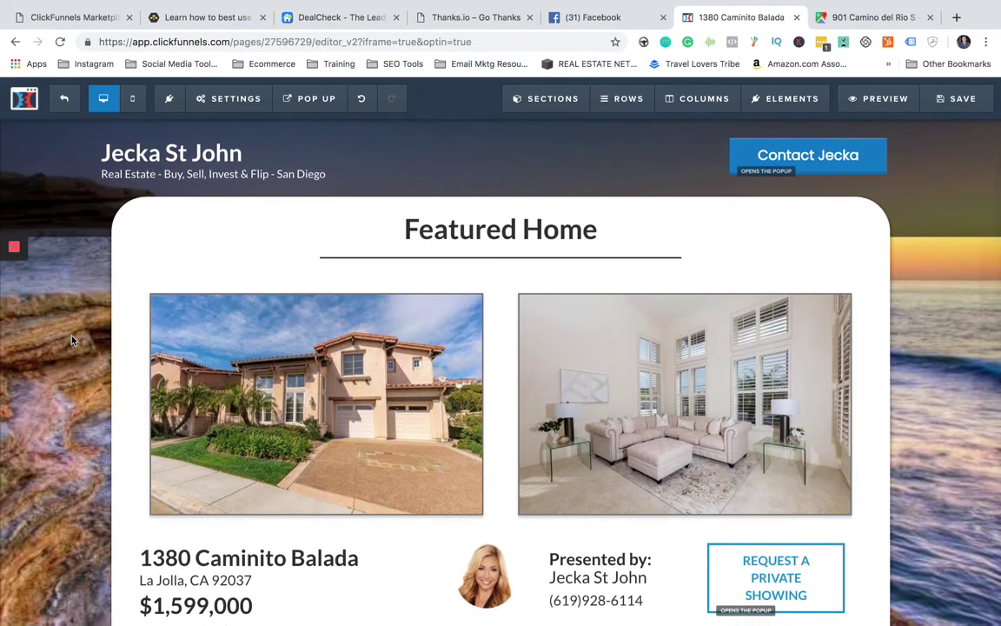
scroll(363, 311, down, 2)
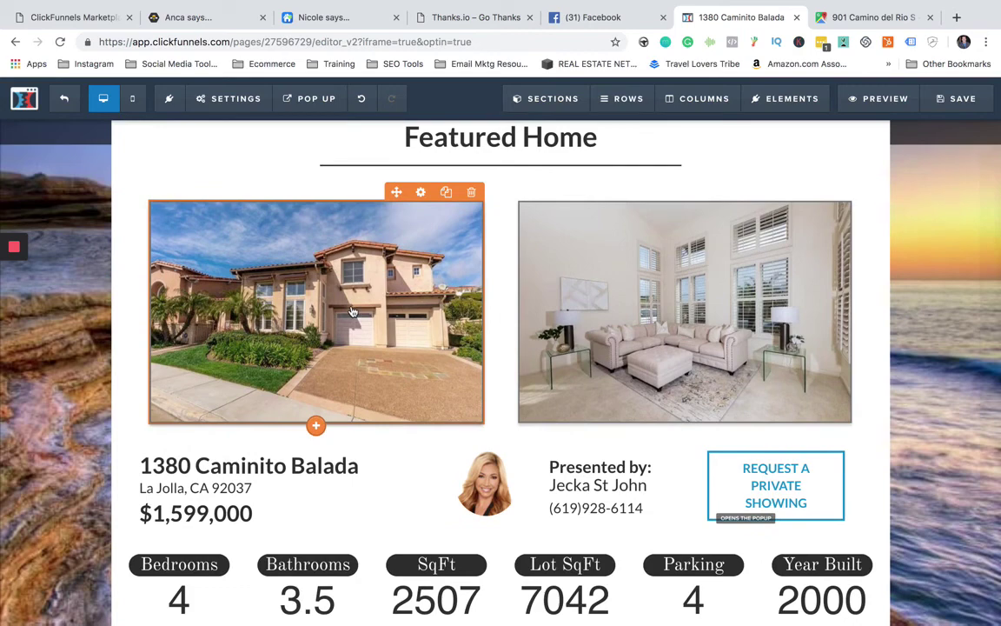
Step: Open the image settings of the house exterior photo in the Featured Home section to view its options, and close them
click(352, 312)
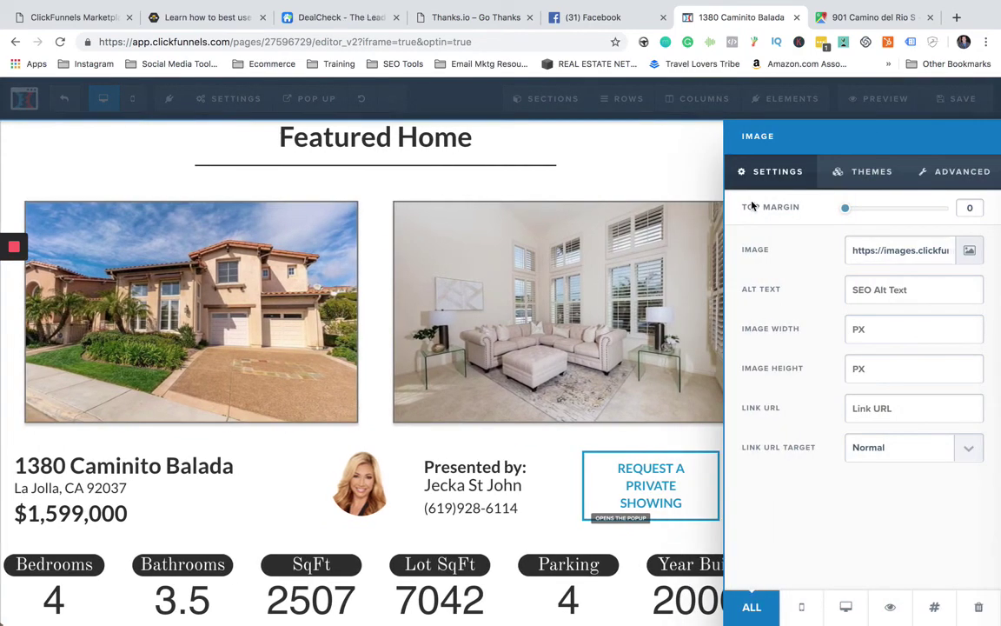
click(309, 280)
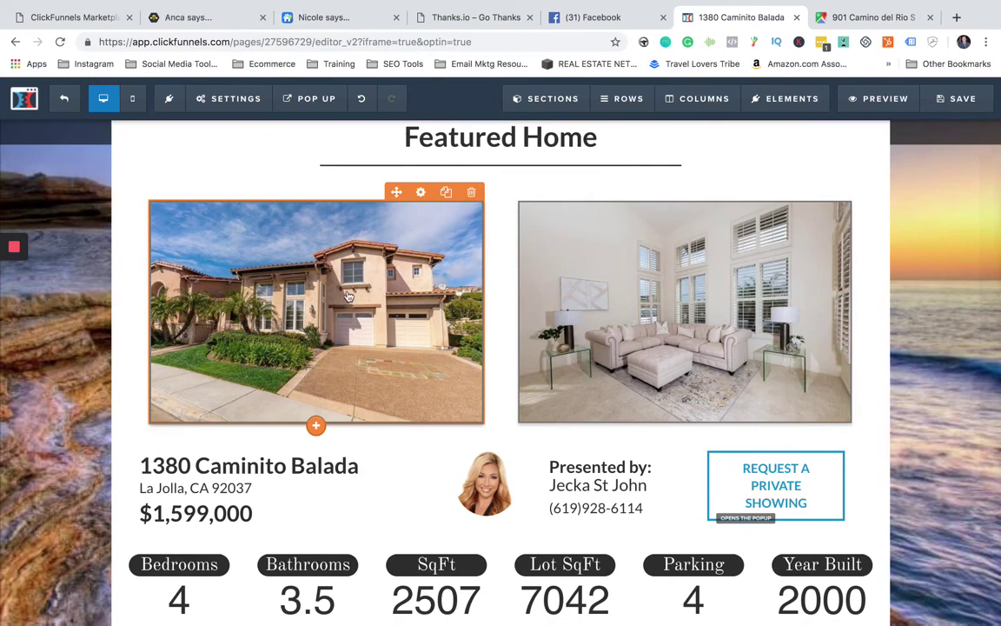
Step: Try adding a Video element below the house exterior photo in the Featured Home section, and delete it again
scroll(347, 293, down, 1)
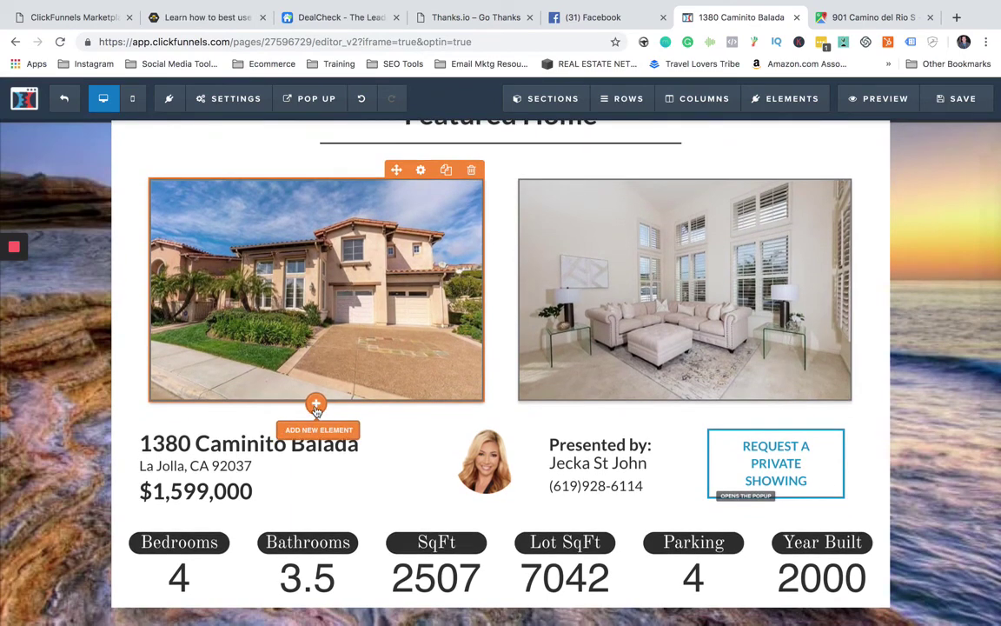
click(316, 406)
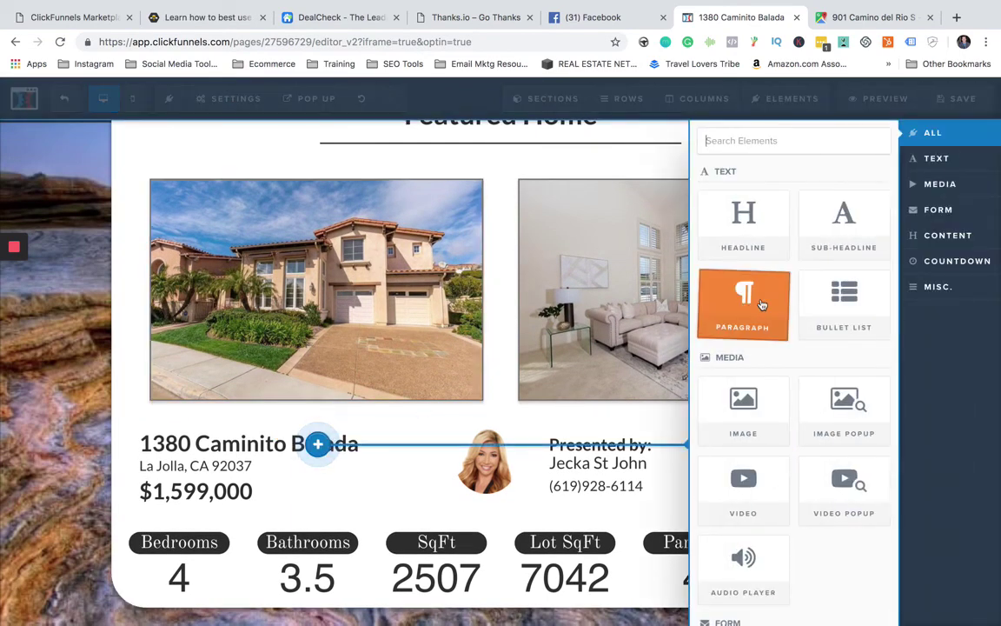
click(746, 460)
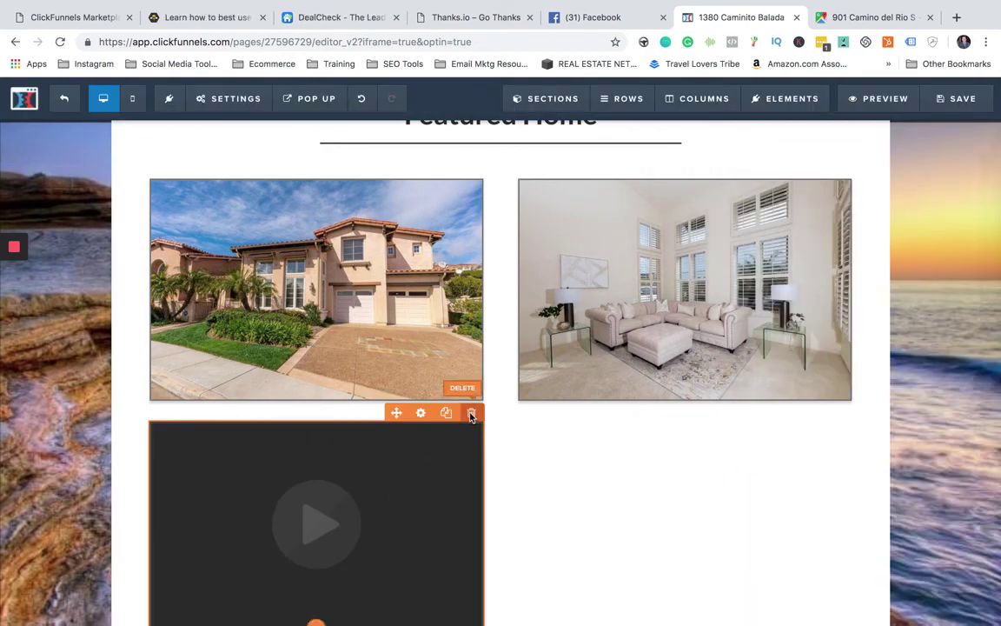
click(470, 414)
click(619, 123)
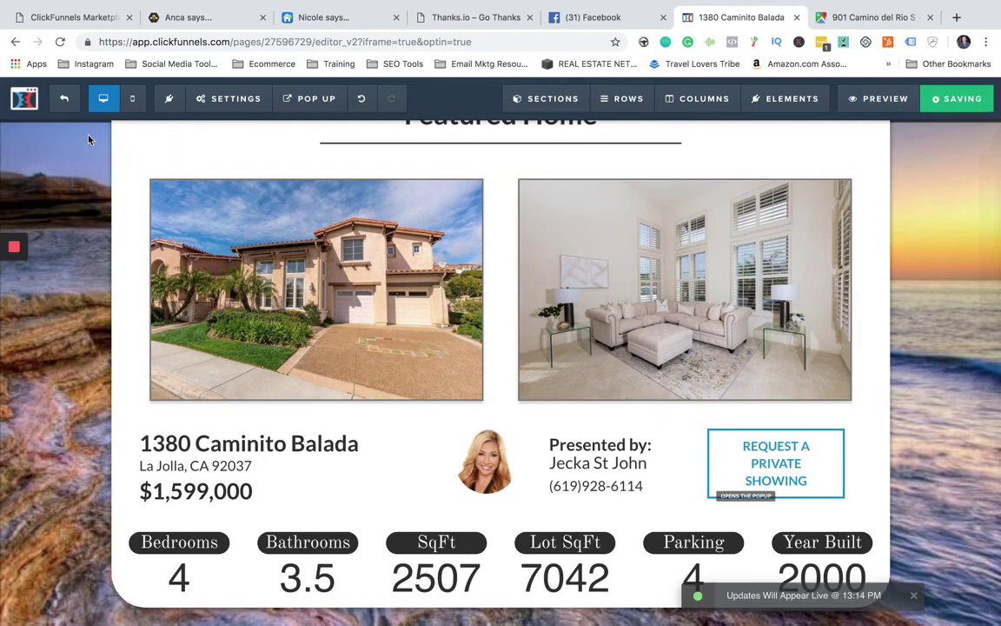
Step: Save the property page and leave the editor for the Property Site #4 step overview
click(63, 96)
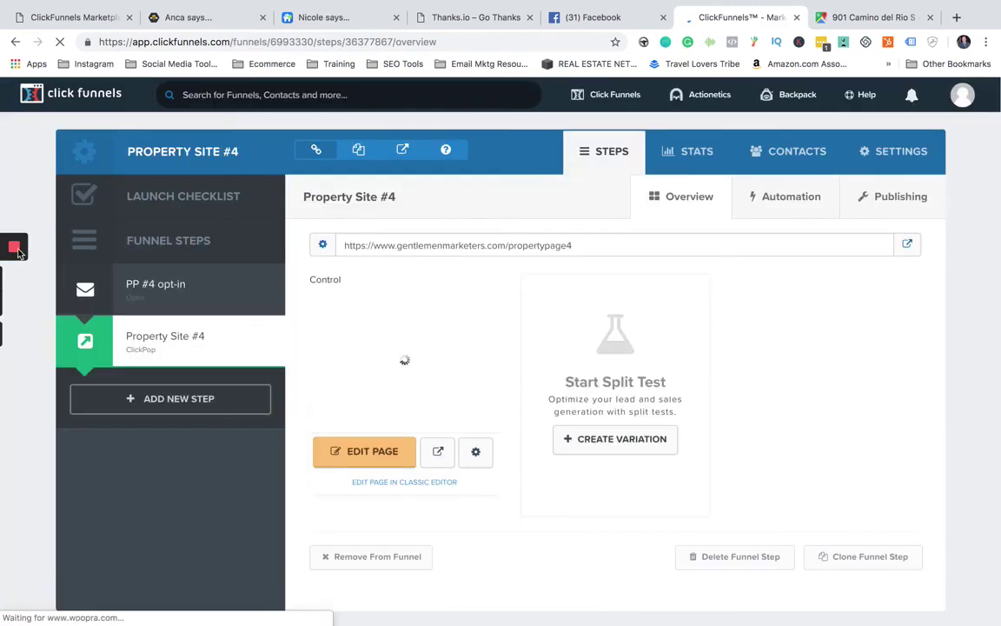
mouse_move(14, 249)
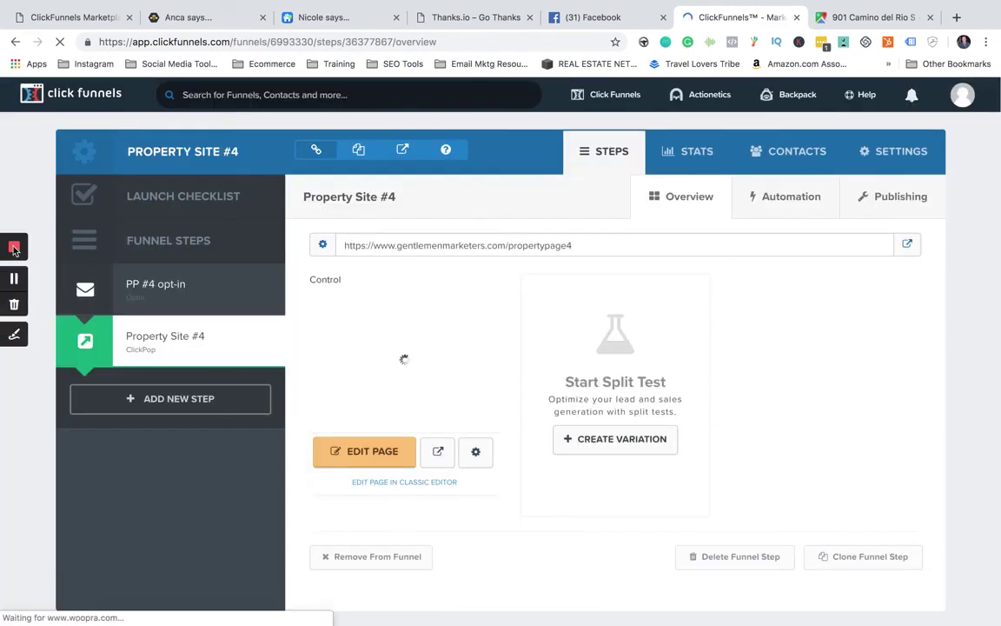